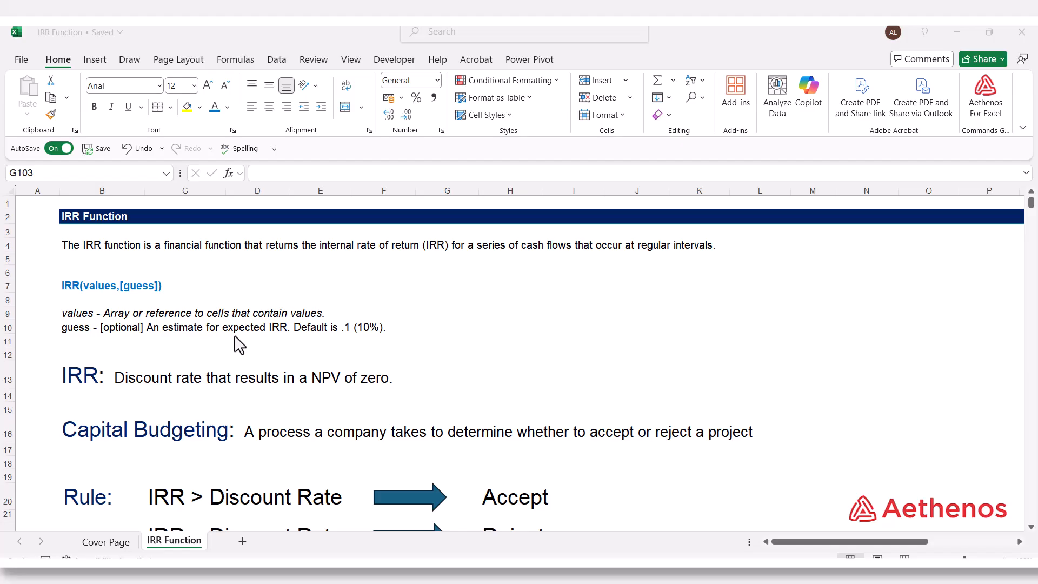
Read the IRR definition, the capital budgeting accept/reject rule and the notes on unique and multiple IRRs
{"action": "scroll", "coordinate": [151, 301], "scroll_direction": "down", "scroll_amount": 3}
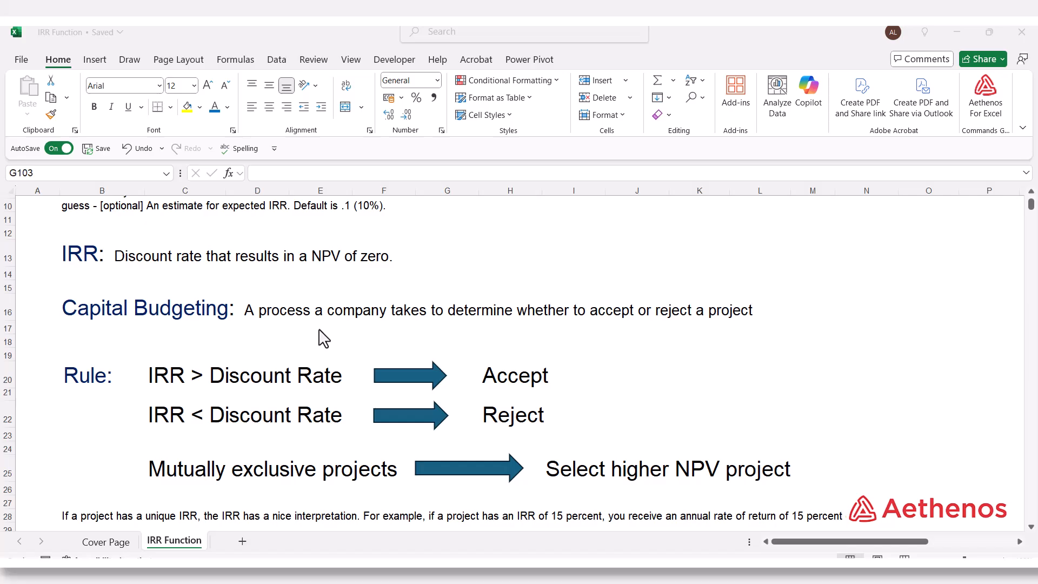
{"action": "scroll", "coordinate": [323, 338], "scroll_direction": "down", "scroll_amount": 2}
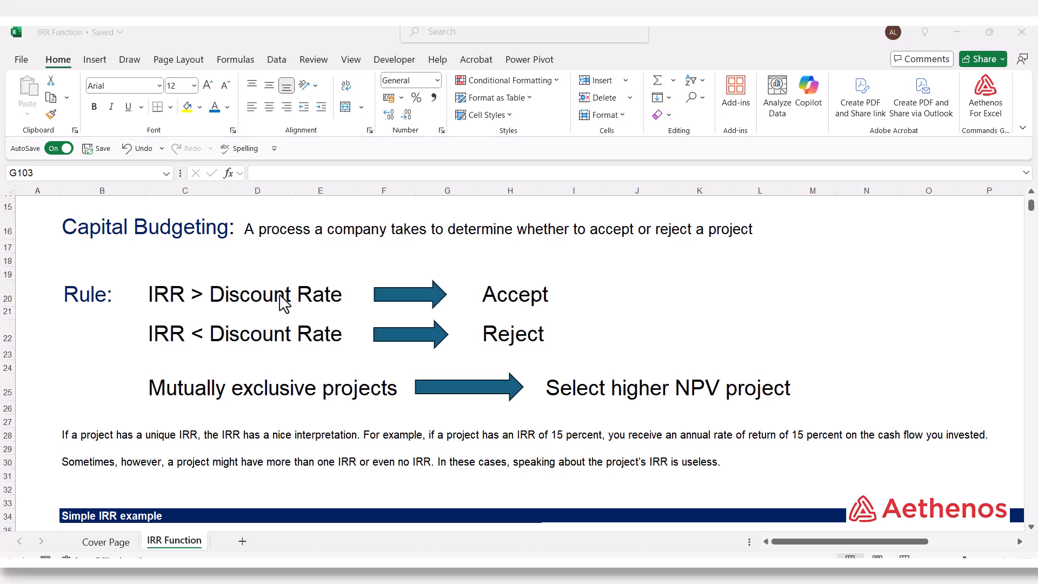
{"action": "left_click", "coordinate": [501, 294]}
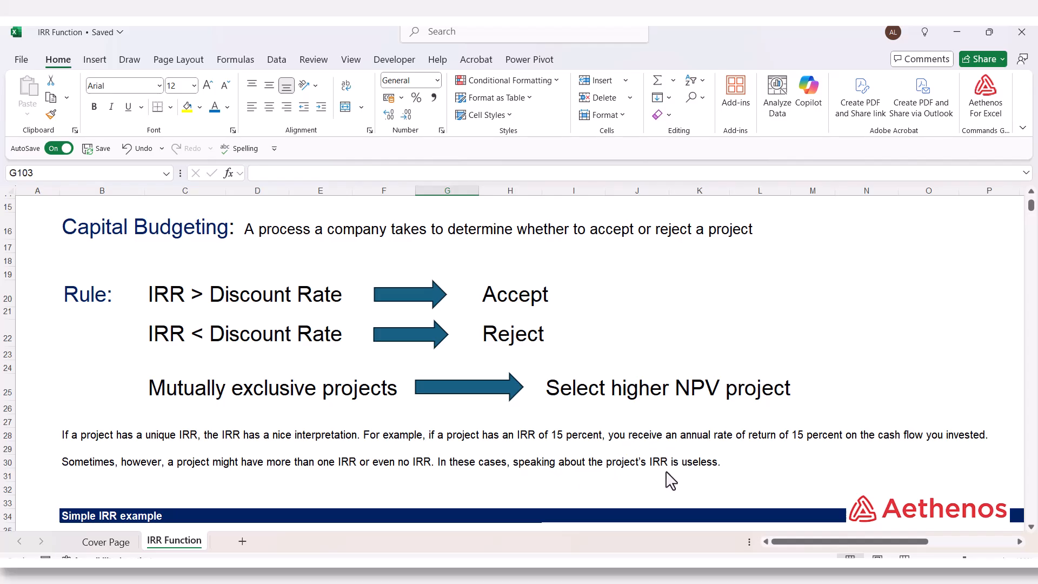
{"action": "left_click", "coordinate": [574, 475]}
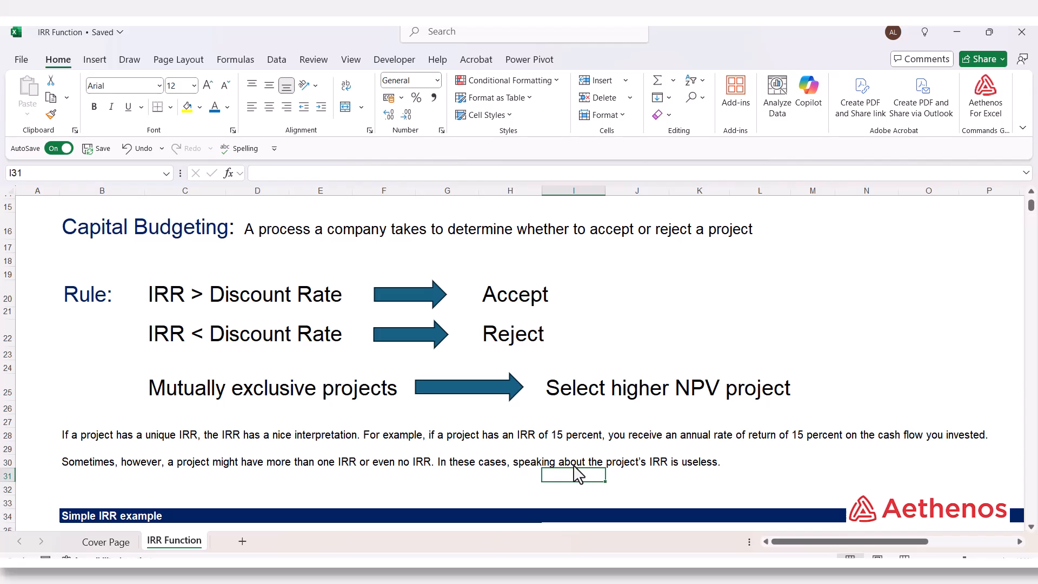
Calculate the simple example's IRR in D41 from the year 0 to 5 net cashflows with =IRR(D39:I39)
{"action": "scroll", "coordinate": [576, 475], "scroll_direction": "down", "scroll_amount": 4}
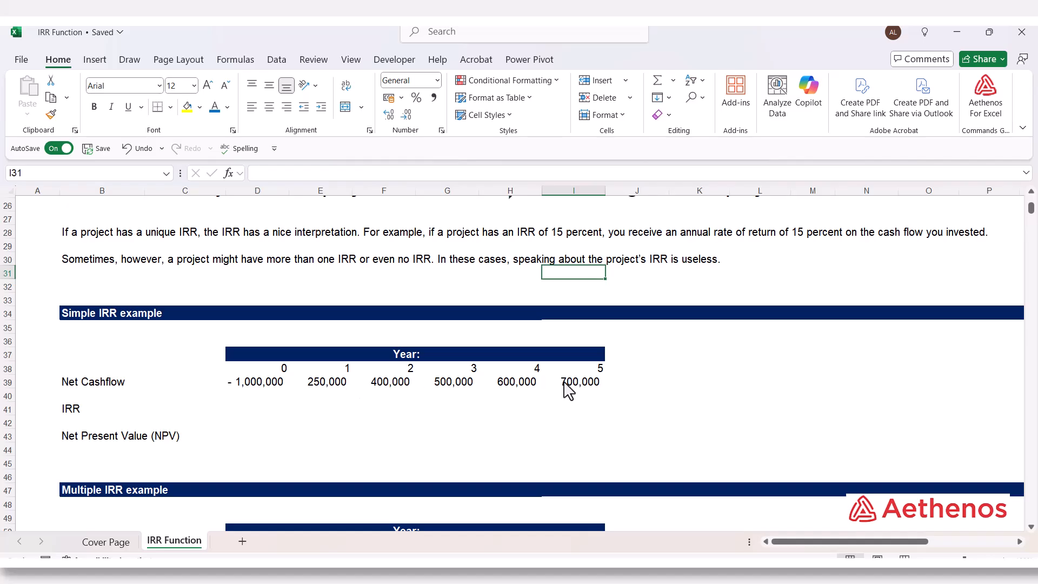
{"action": "left_click", "coordinate": [254, 413]}
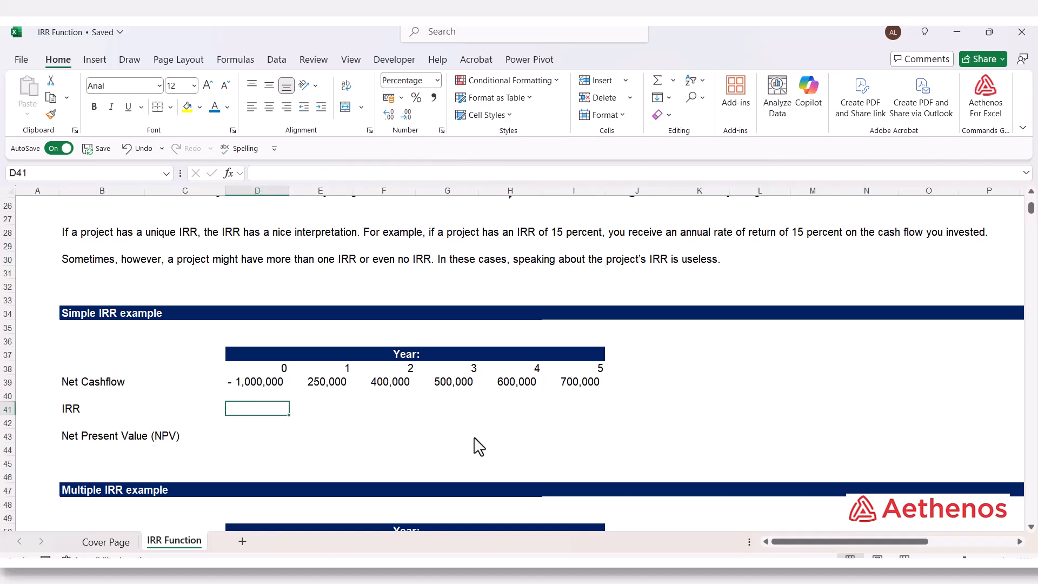
{"action": "type", "text": "=ir"}
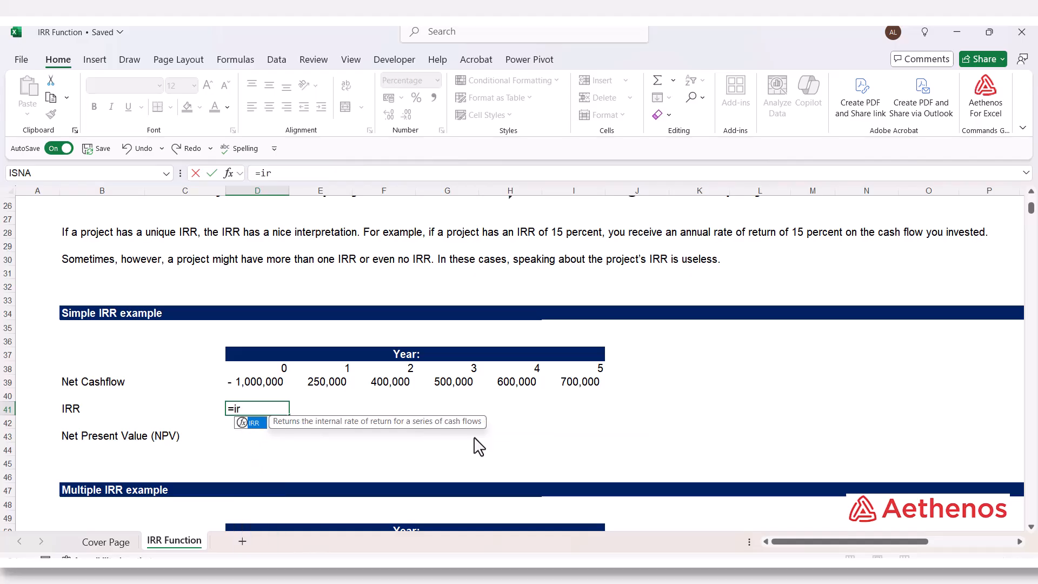
{"action": "key", "text": "Tab"}
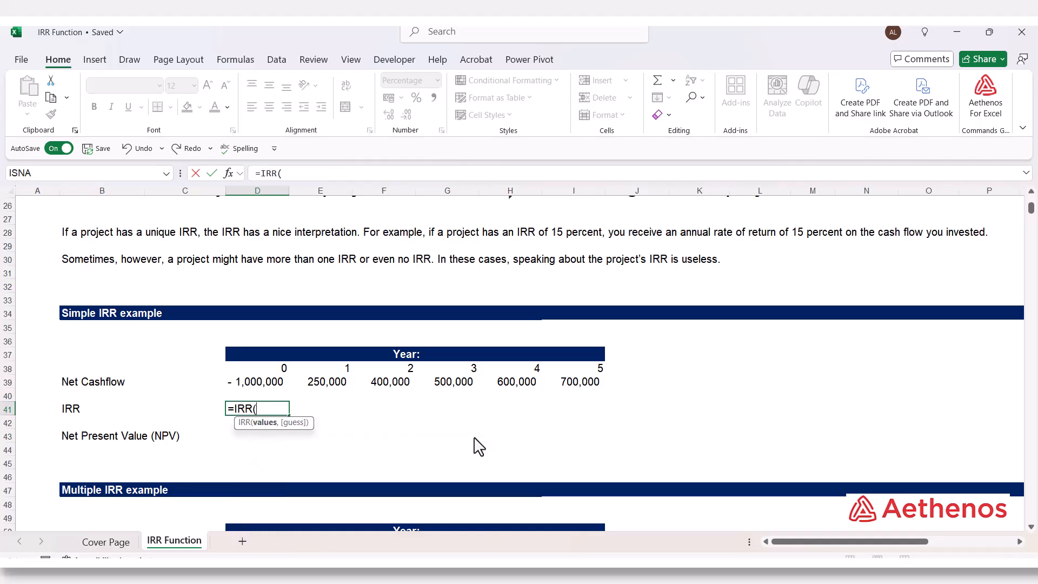
{"action": "left_click", "coordinate": [257, 383]}
{"action": "left_click_drag", "start_coordinate": [257, 385], "coordinate": [577, 386]}
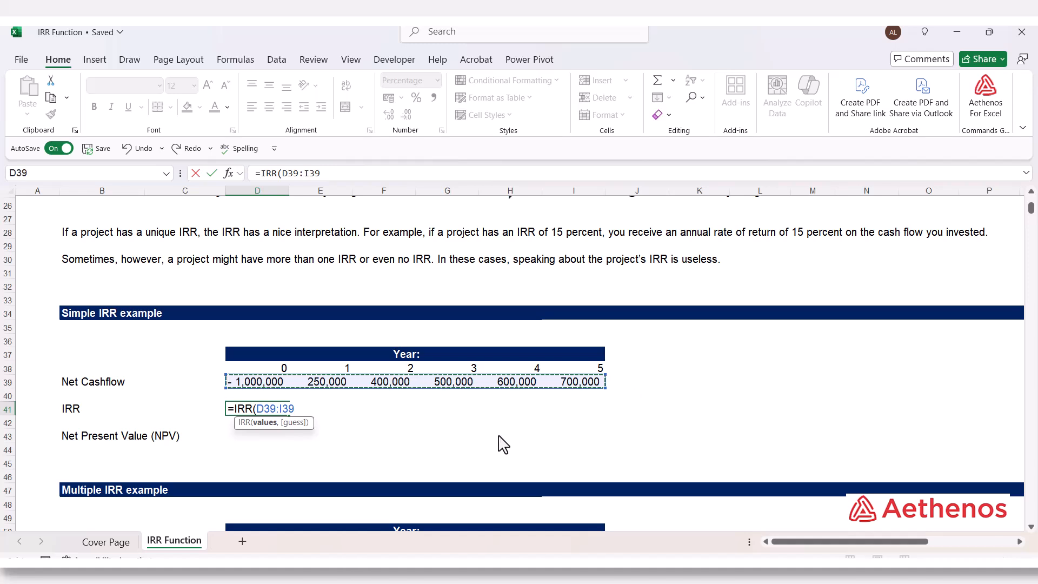
{"action": "type", "text": ")"}
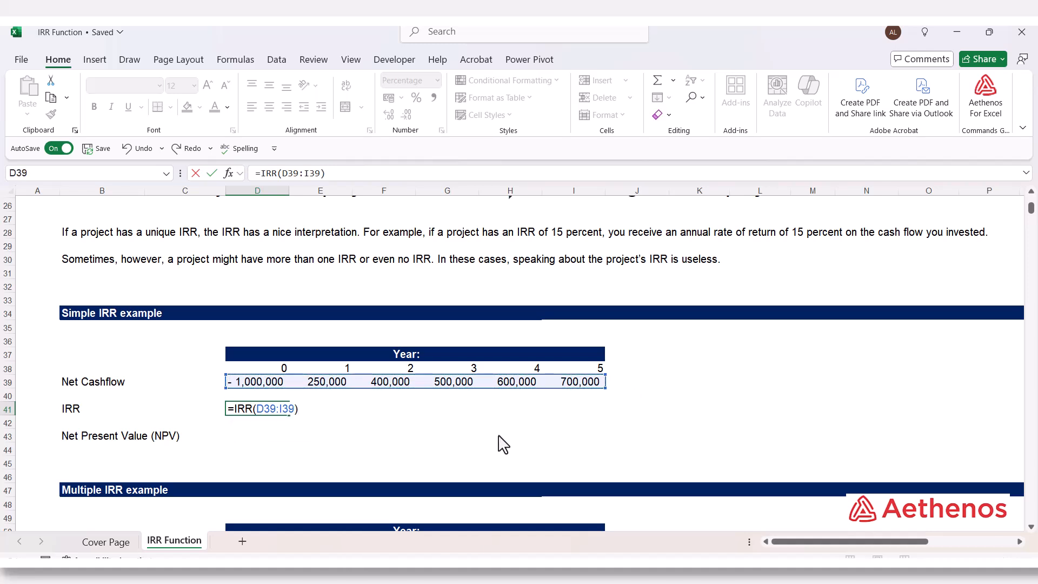
{"action": "key", "text": "Return"}
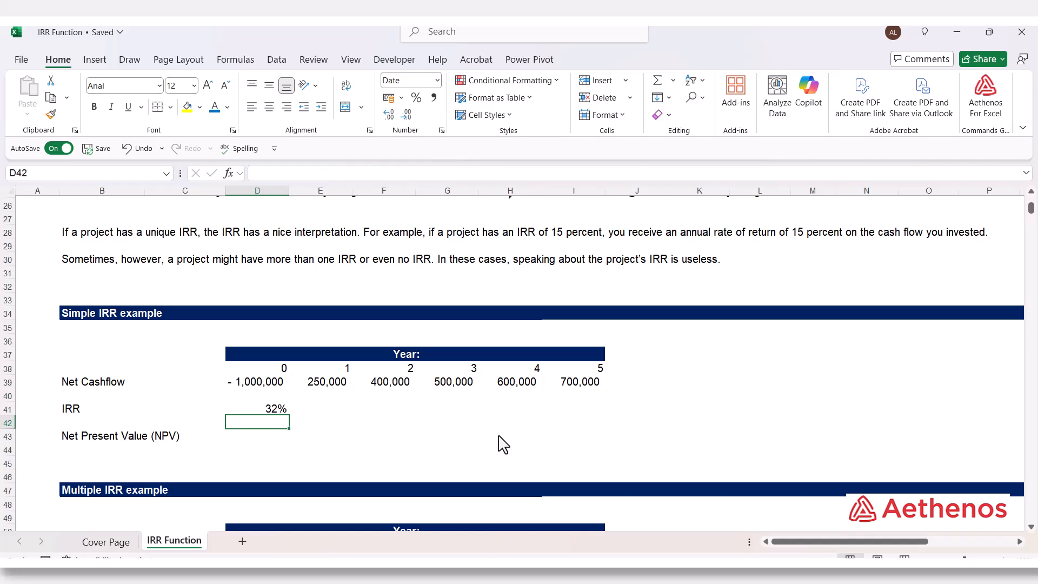
{"action": "left_click", "coordinate": [266, 410]}
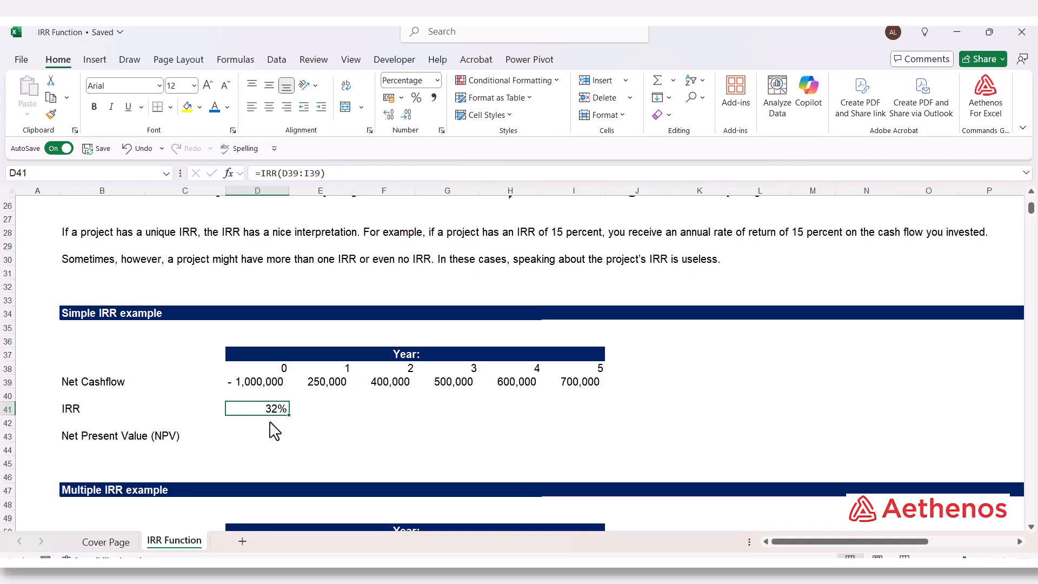
Calculate the simple example's net present value in D43 with =NPV(D41,E39:I39)+D39, using the IRR as the discount rate
{"action": "left_click", "coordinate": [269, 436]}
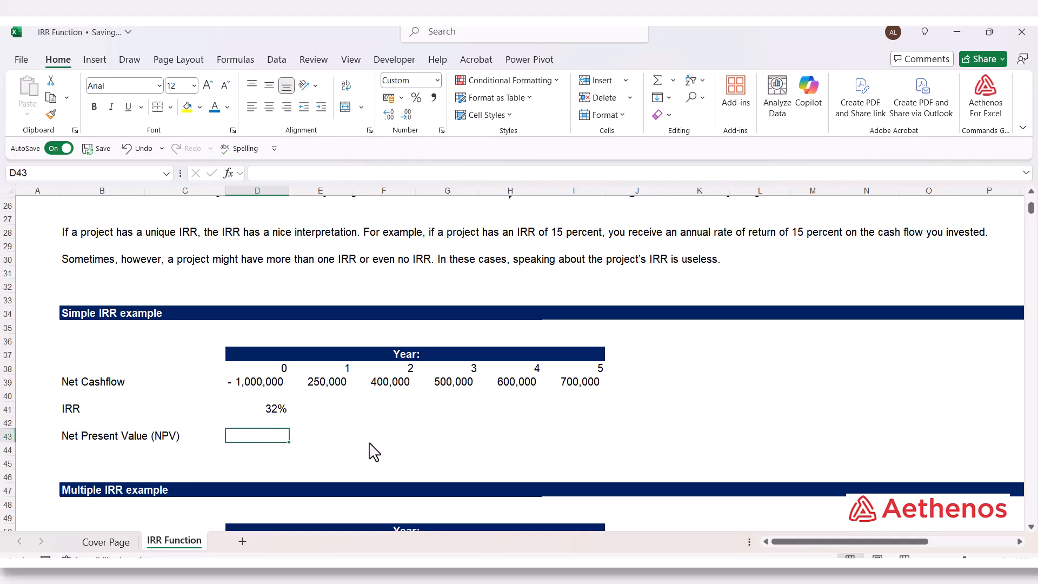
{"action": "type", "text": "=n"}
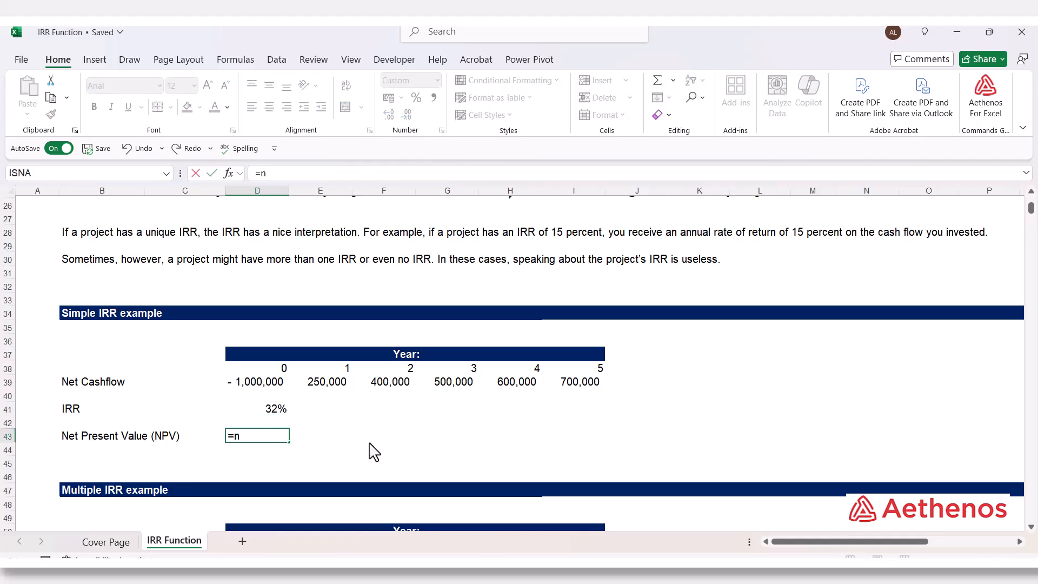
{"action": "type", "text": "pv"}
{"action": "key", "text": "Tab"}
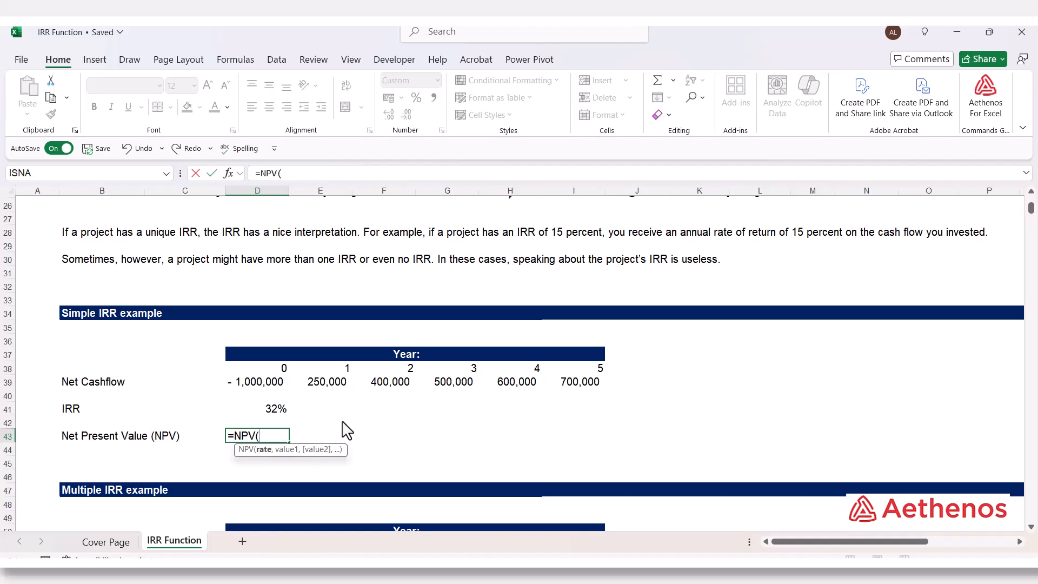
{"action": "left_click", "coordinate": [273, 413]}
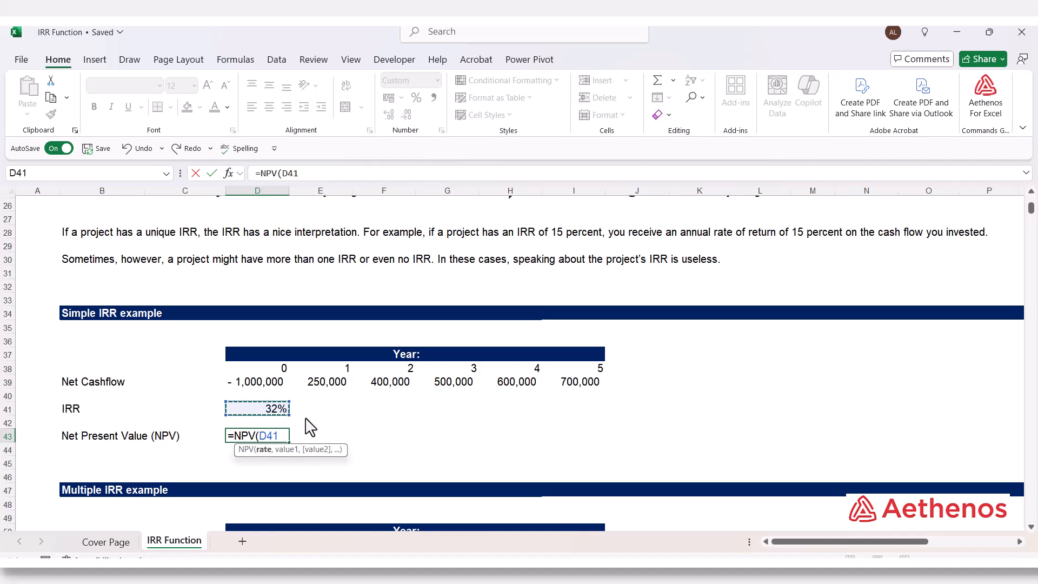
{"action": "type", "text": ","}
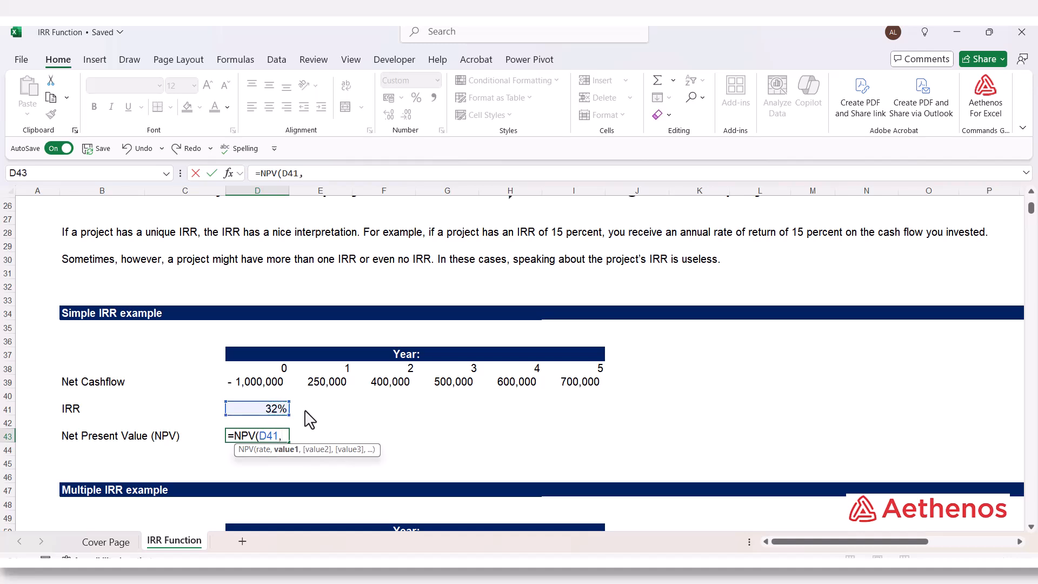
{"action": "left_click_drag", "start_coordinate": [315, 386], "coordinate": [559, 389]}
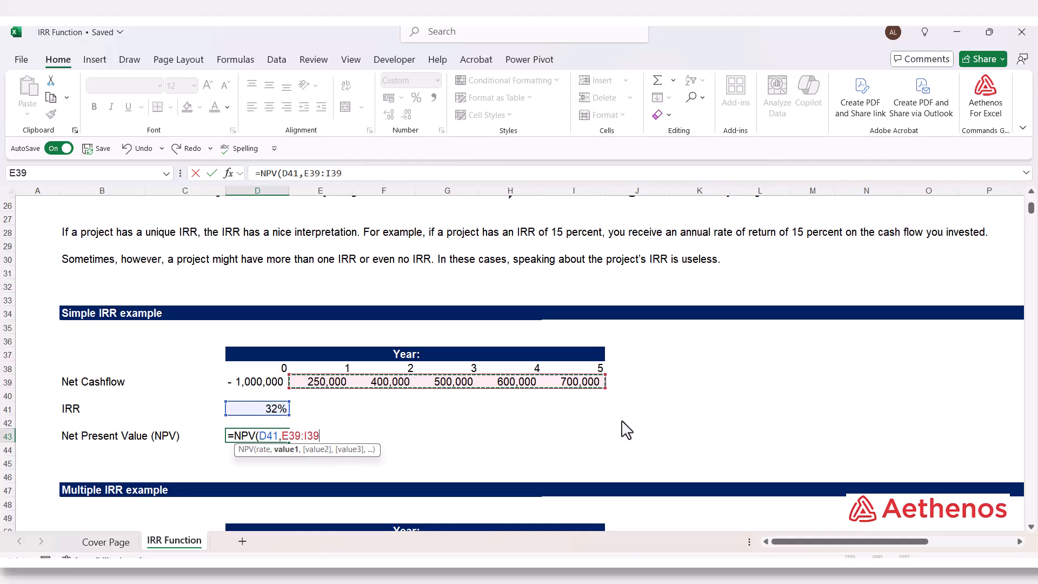
{"action": "type", "text": ")+"}
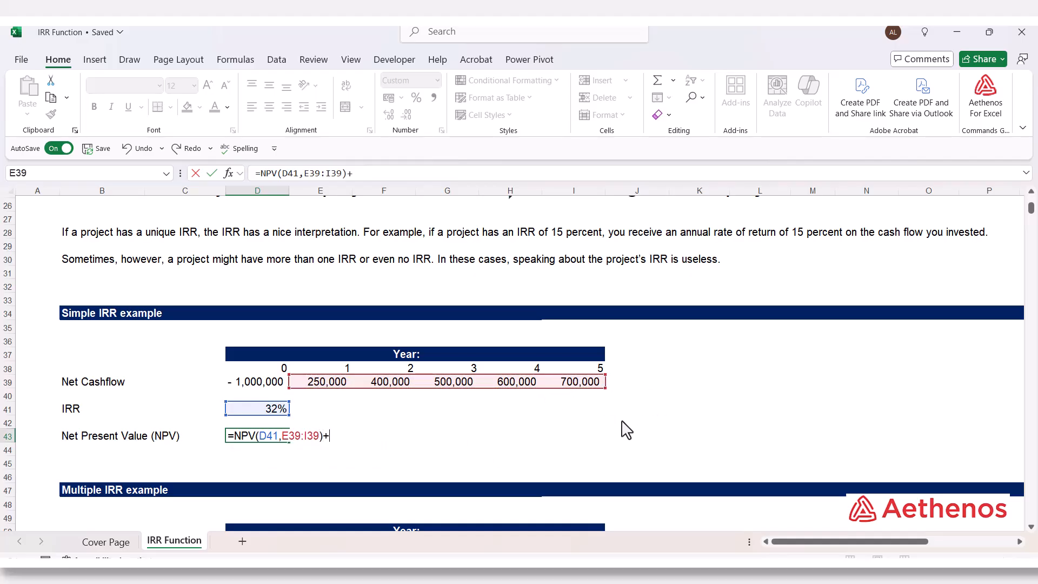
{"action": "left_click", "coordinate": [251, 385]}
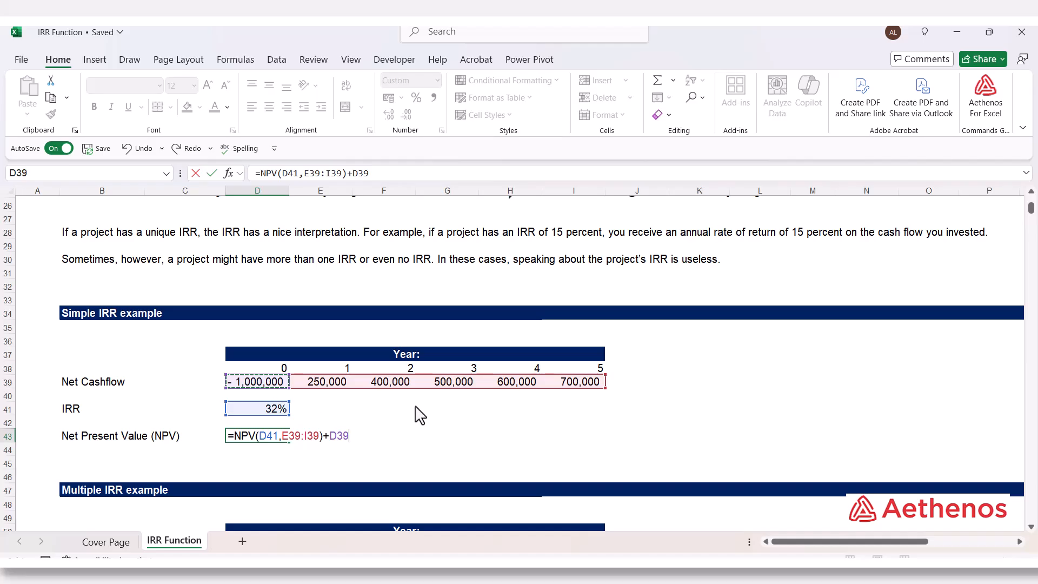
{"action": "key", "text": "Return"}
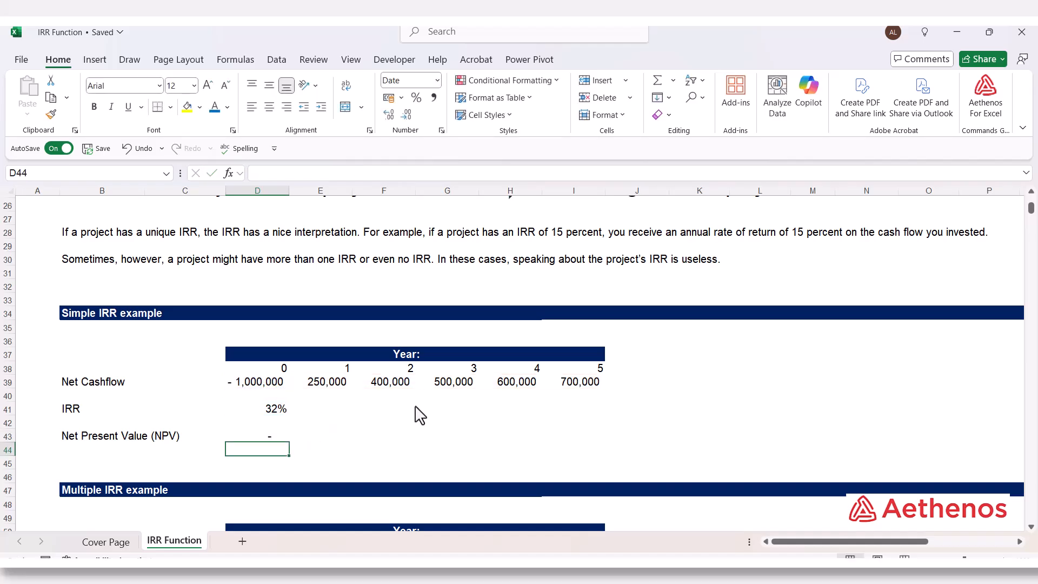
Review the IRR and NPV formulas in D41 and D43 and the cells that the NPV formula references
{"action": "left_click", "coordinate": [254, 438]}
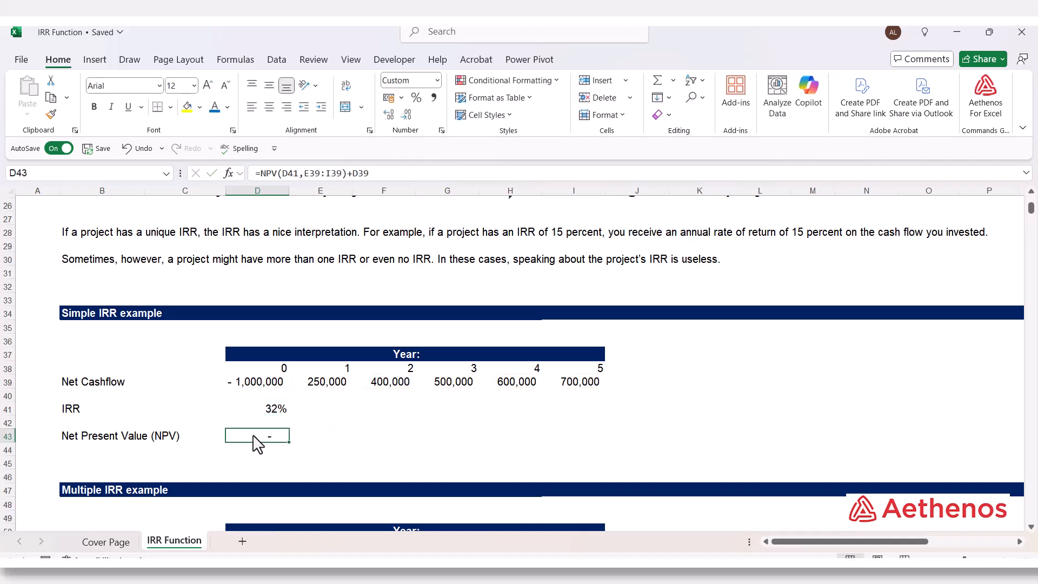
{"action": "left_click", "coordinate": [250, 413]}
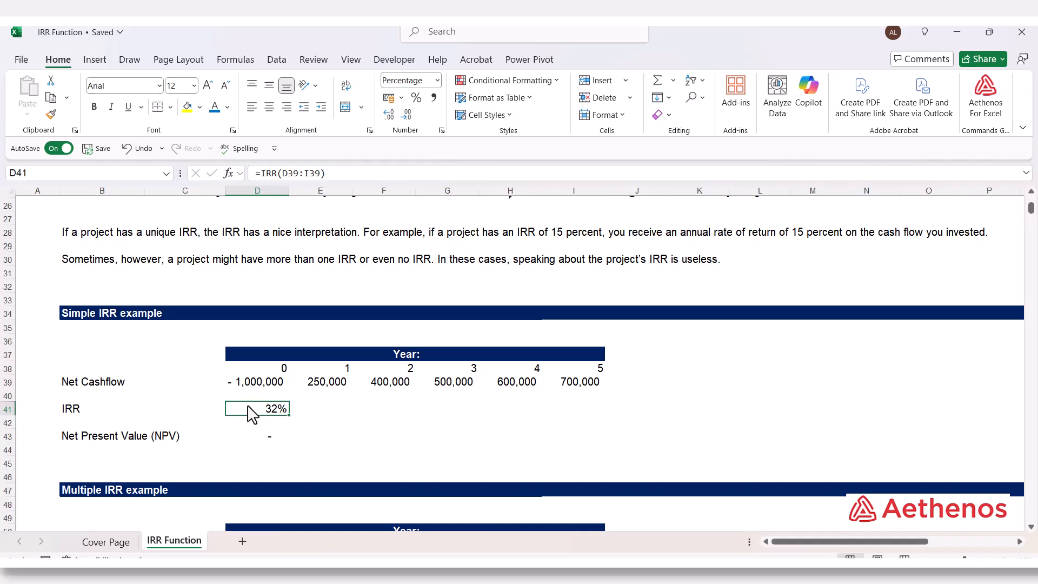
{"action": "left_click", "coordinate": [251, 438]}
{"action": "double_click", "coordinate": [250, 438]}
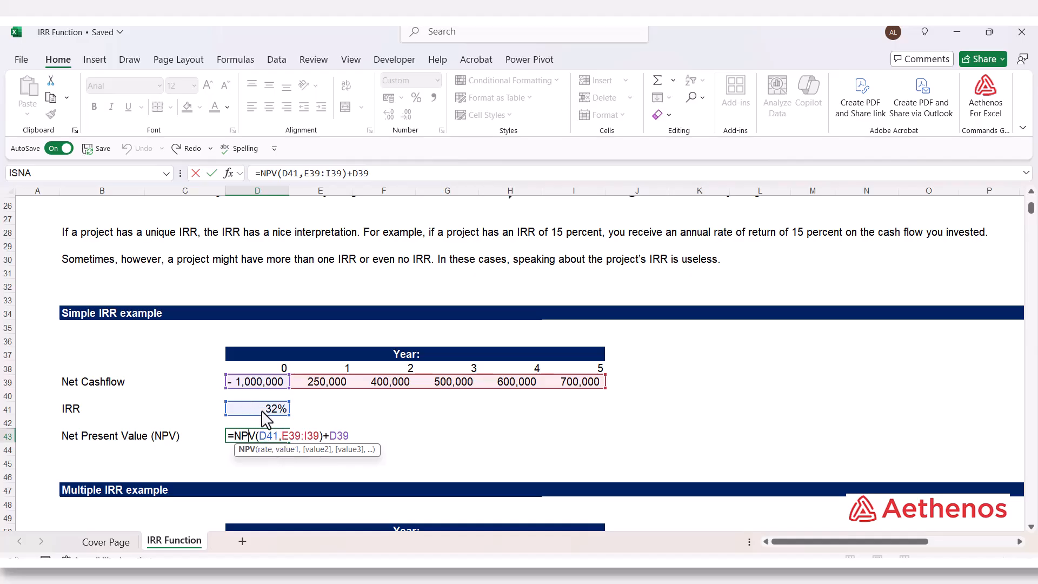
{"action": "key", "text": "ctrl+Return"}
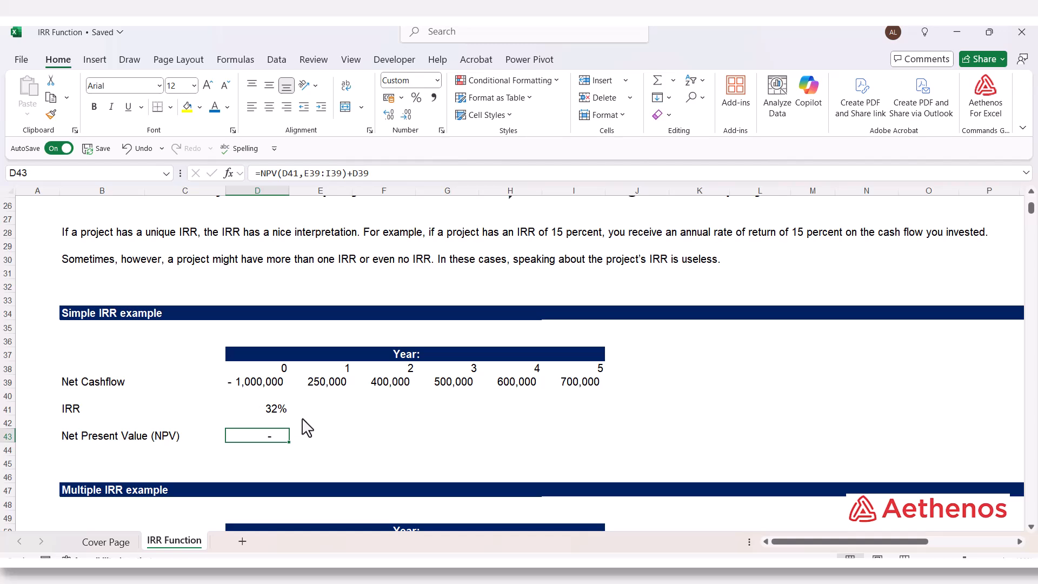
Calculate the IRR of the Multiple IRR example's net cashflows in D54 with =IRR(D52:I52), and check the formula's range
{"action": "scroll", "coordinate": [378, 406], "scroll_direction": "down", "scroll_amount": 6}
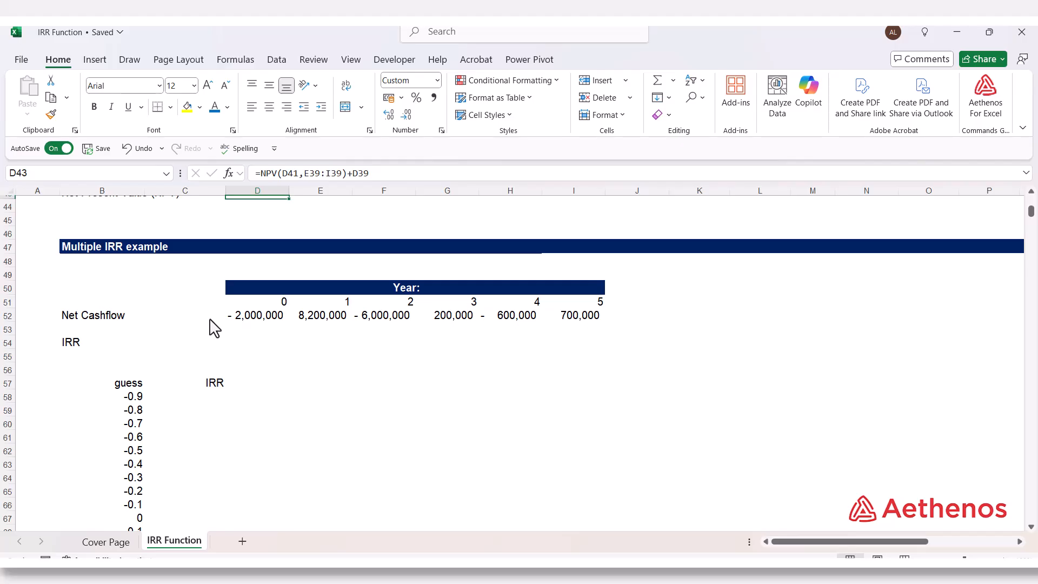
{"action": "left_click", "coordinate": [251, 351]}
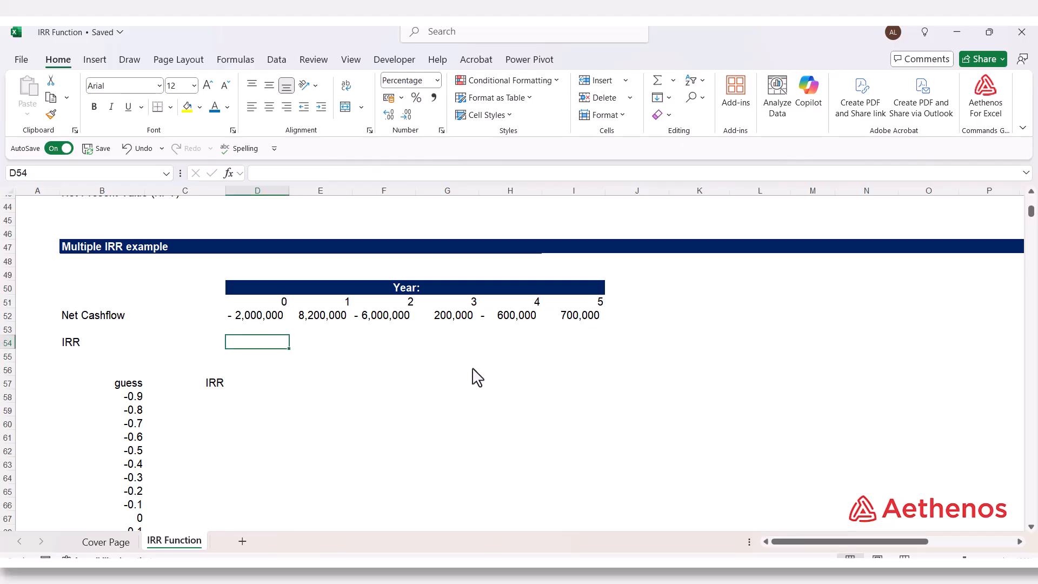
{"action": "type", "text": "="}
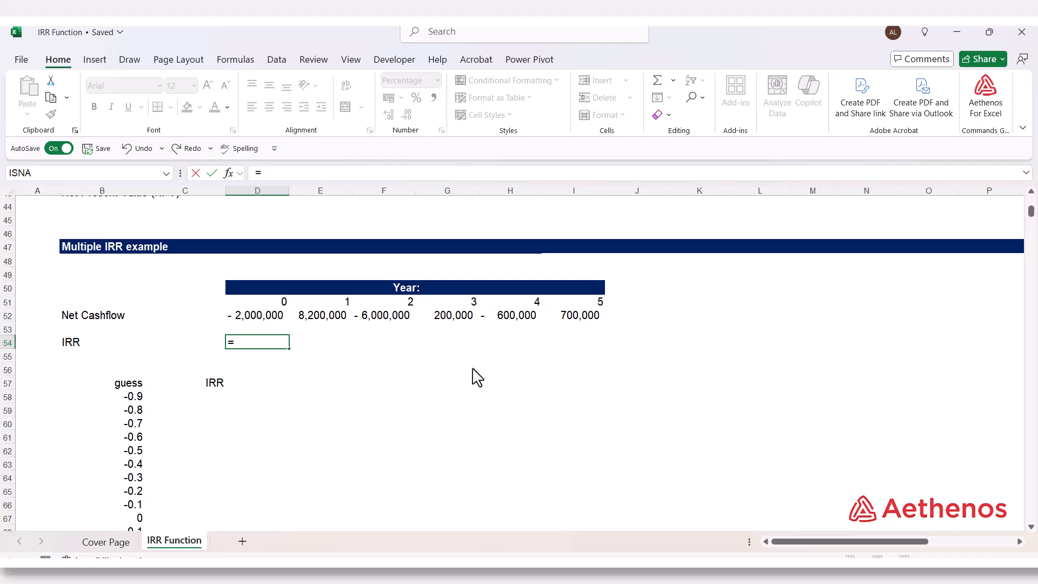
{"action": "type", "text": "IRR("}
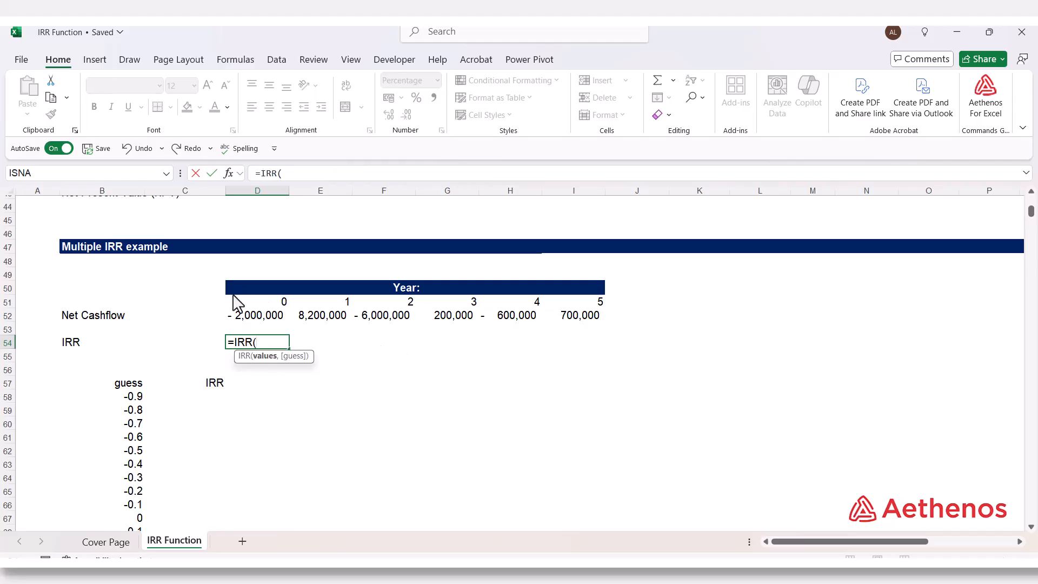
{"action": "left_click_drag", "start_coordinate": [240, 319], "coordinate": [575, 322]}
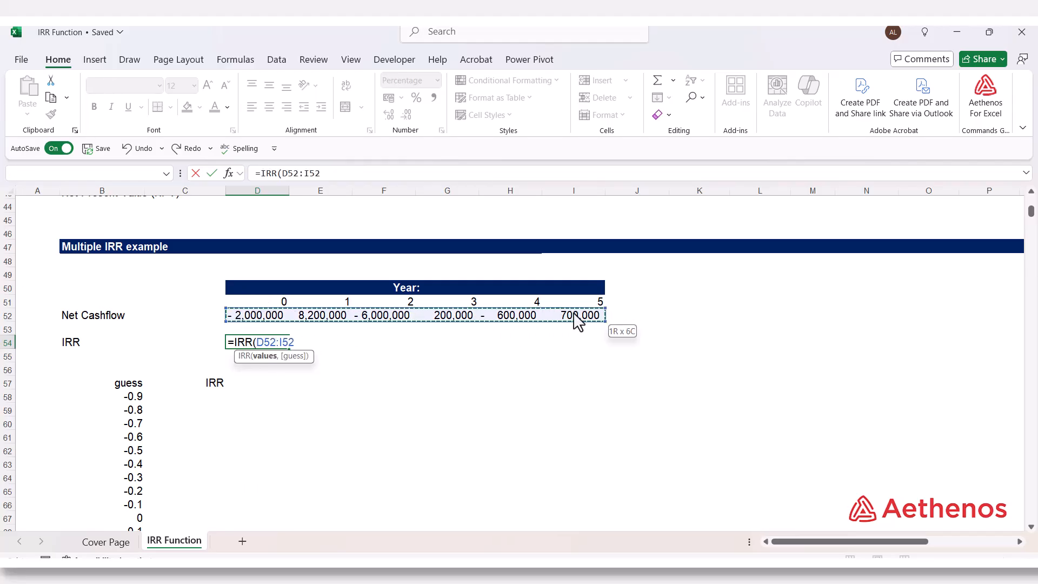
{"action": "type", "text": ")"}
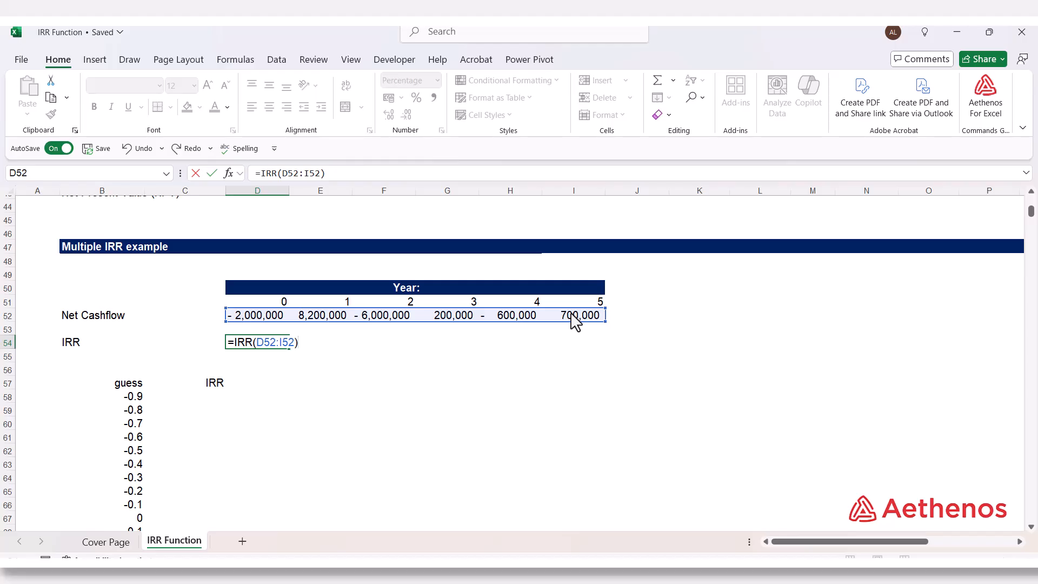
{"action": "key", "text": "Return"}
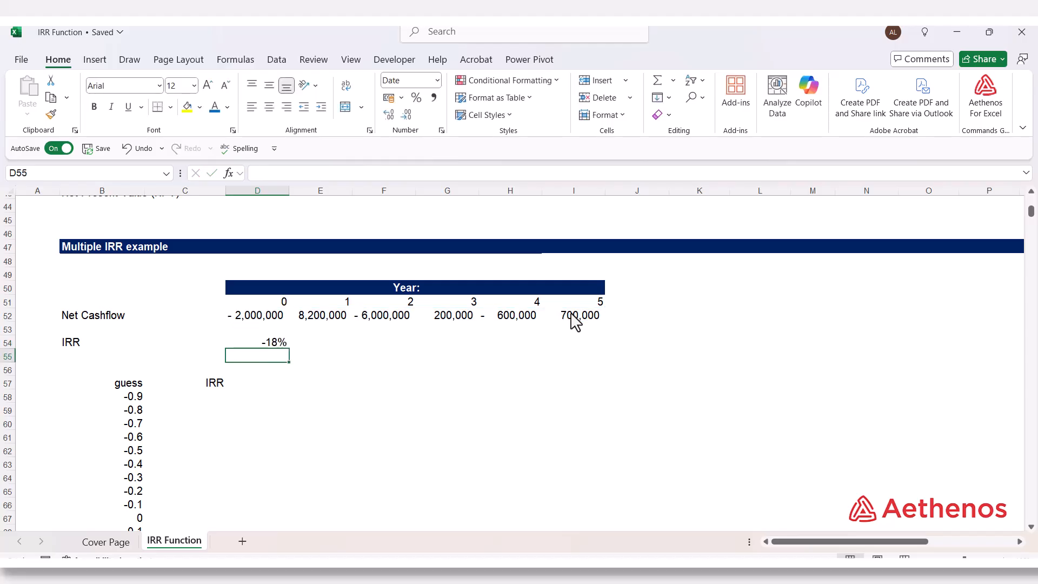
{"action": "left_click", "coordinate": [259, 345]}
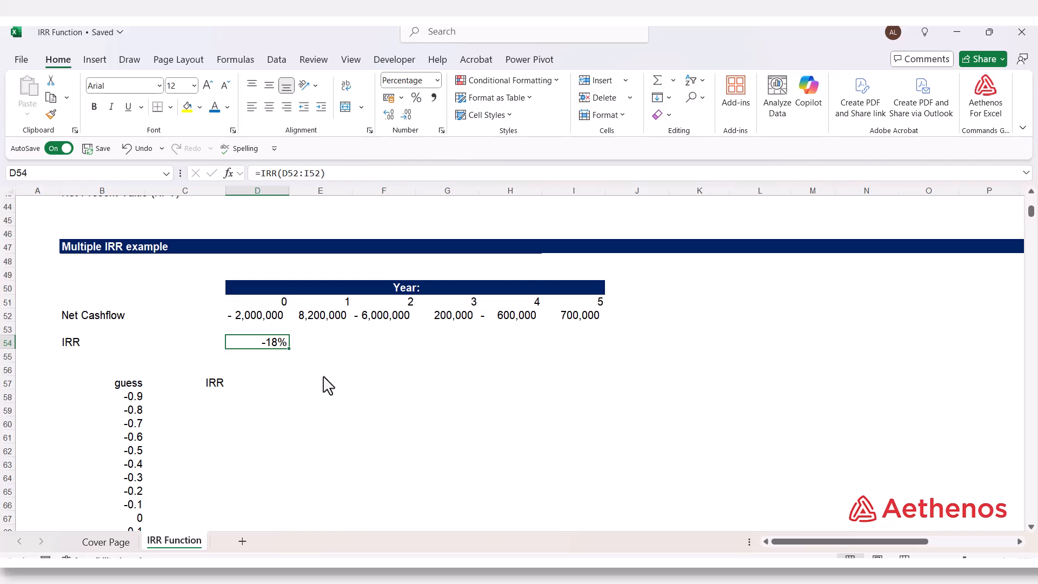
{"action": "double_click", "coordinate": [269, 346]}
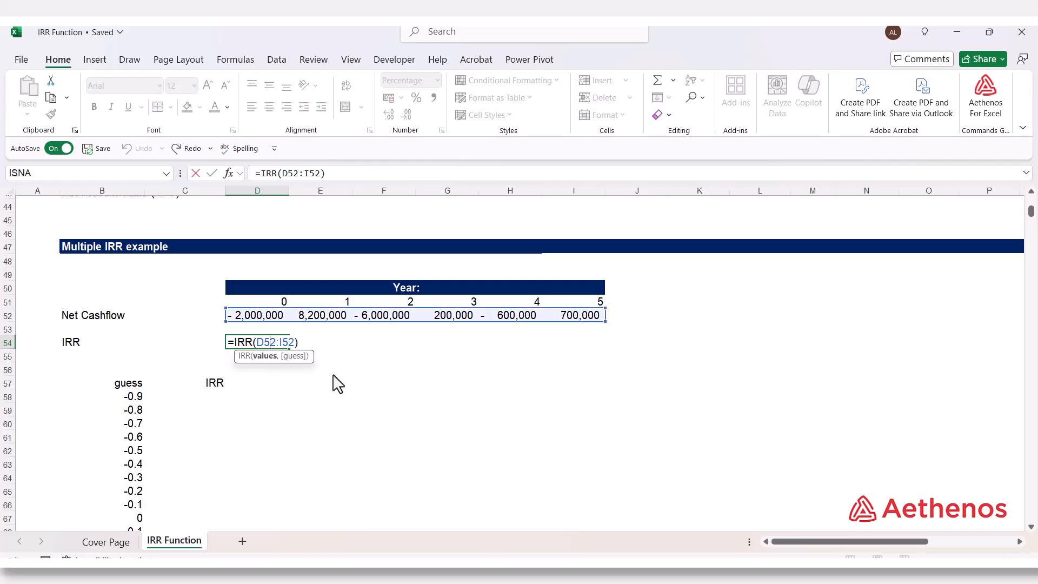
{"action": "key", "text": "Escape"}
{"action": "scroll", "coordinate": [262, 377], "scroll_direction": "down", "scroll_amount": 1}
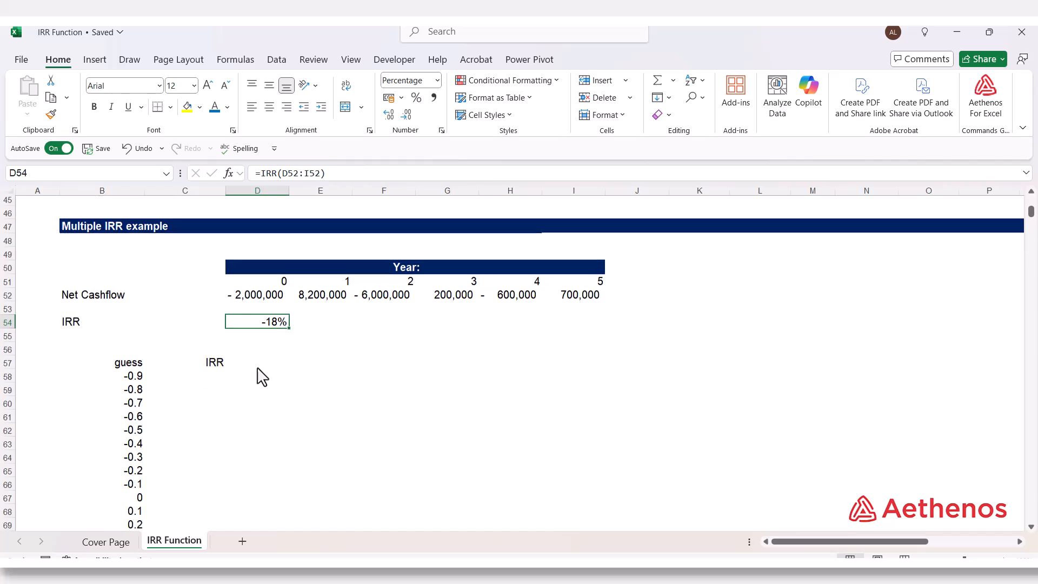
Review the guess values in B58:B76 of the Multiple IRR example, including the 0.1 guess in B68
{"action": "scroll", "coordinate": [170, 362], "scroll_direction": "down", "scroll_amount": 2}
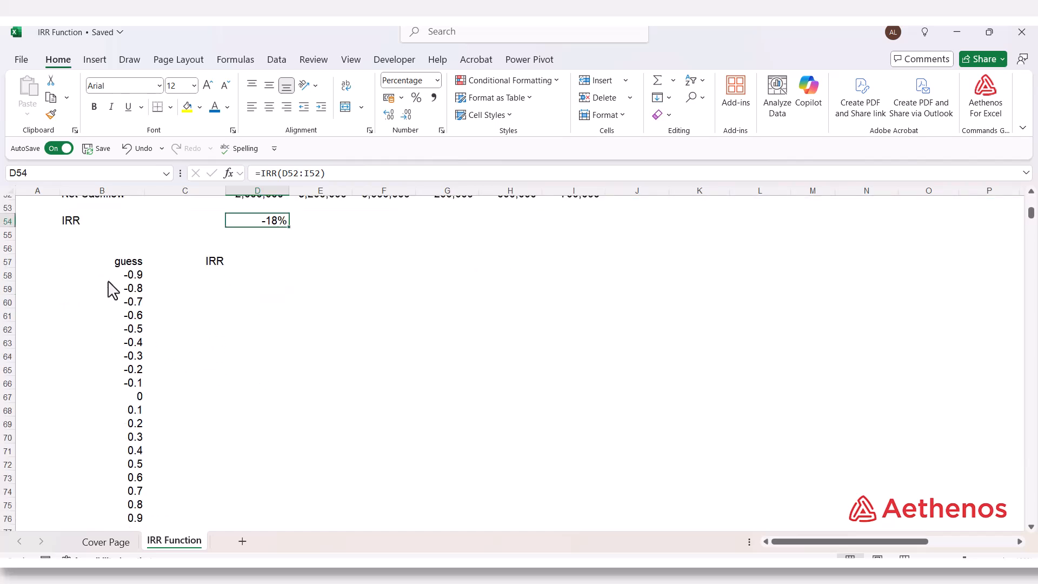
{"action": "left_click", "coordinate": [122, 281]}
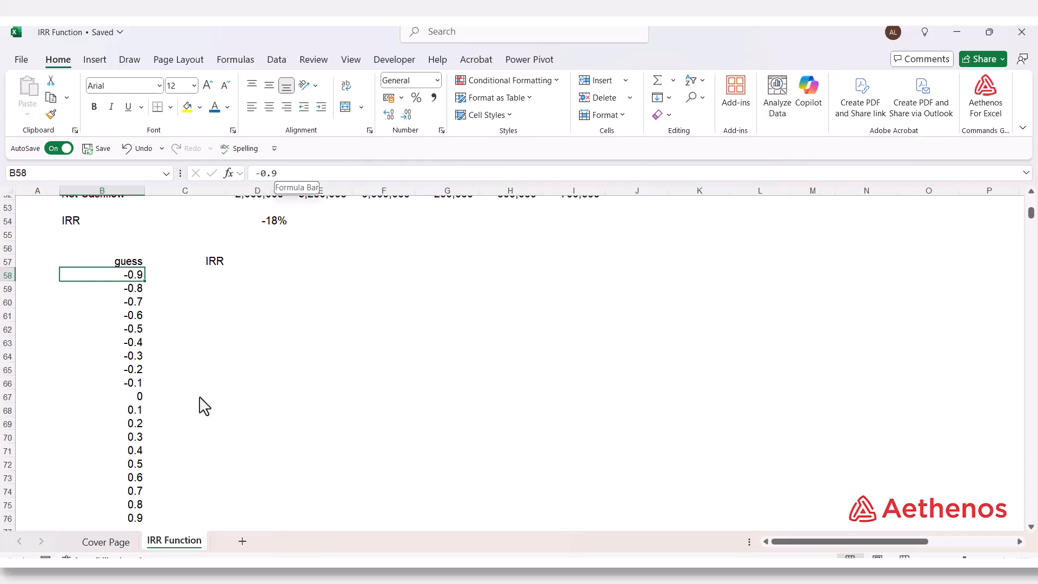
{"action": "left_click", "coordinate": [130, 520]}
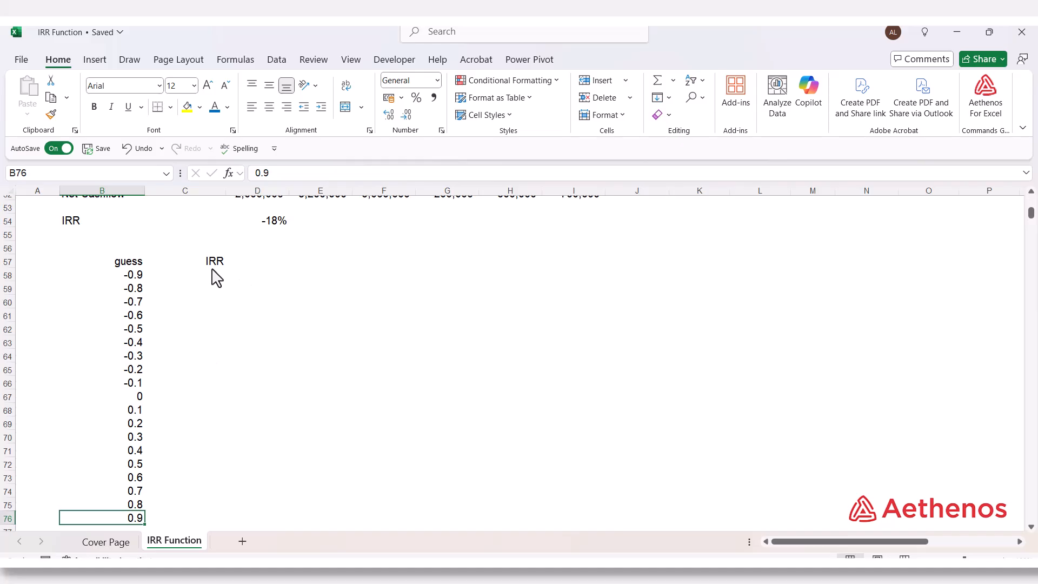
{"action": "left_click", "coordinate": [136, 413]}
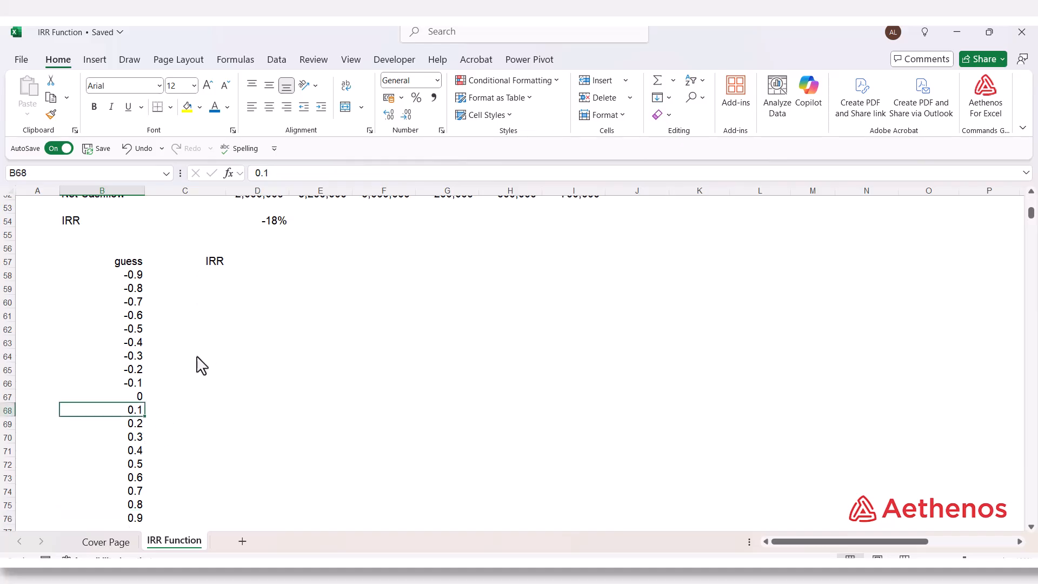
Start an IRR formula in C58 with the Multiple IRR example's net cashflows D52:I52 as its values
{"action": "left_click", "coordinate": [208, 277]}
{"action": "scroll", "coordinate": [395, 400], "scroll_direction": "up", "scroll_amount": 1}
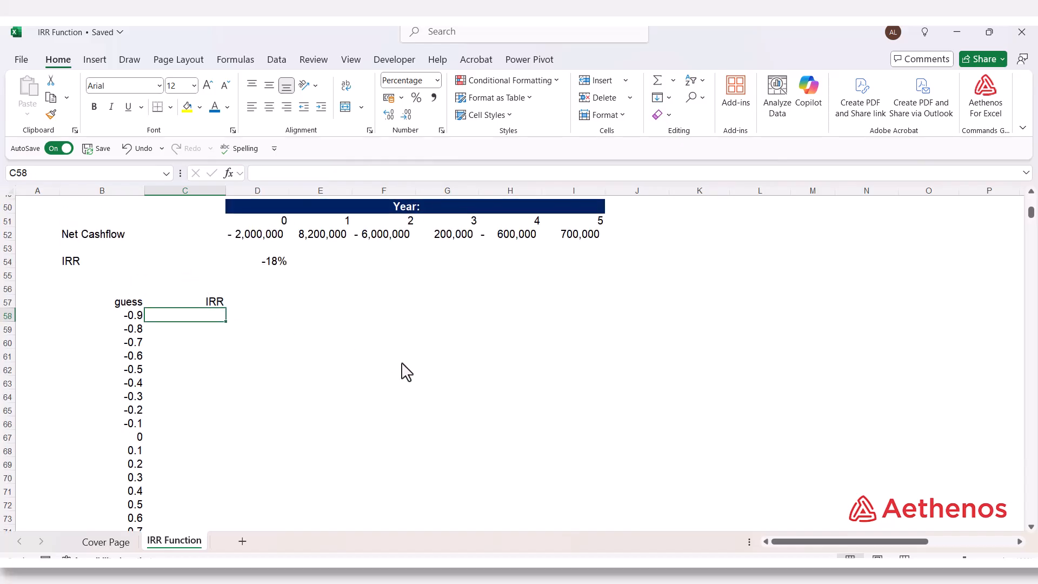
{"action": "type", "text": "=irr"}
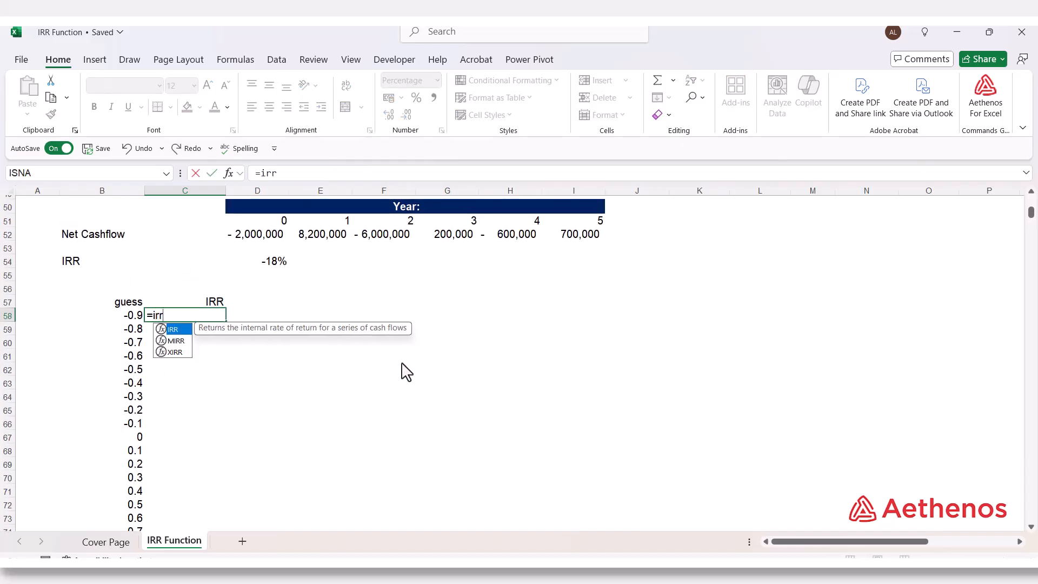
{"action": "key", "text": "Tab"}
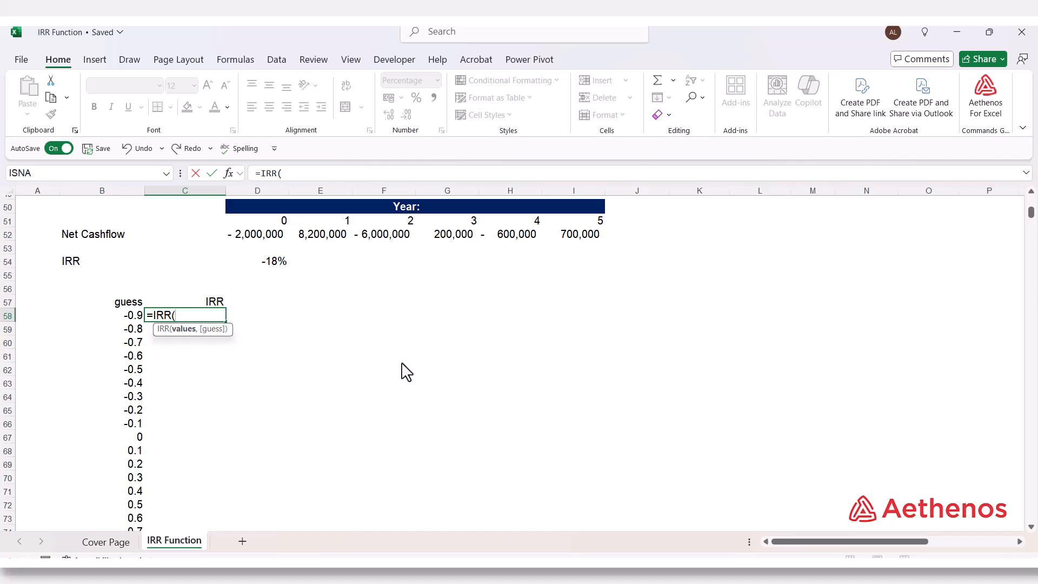
{"action": "left_click", "coordinate": [267, 235]}
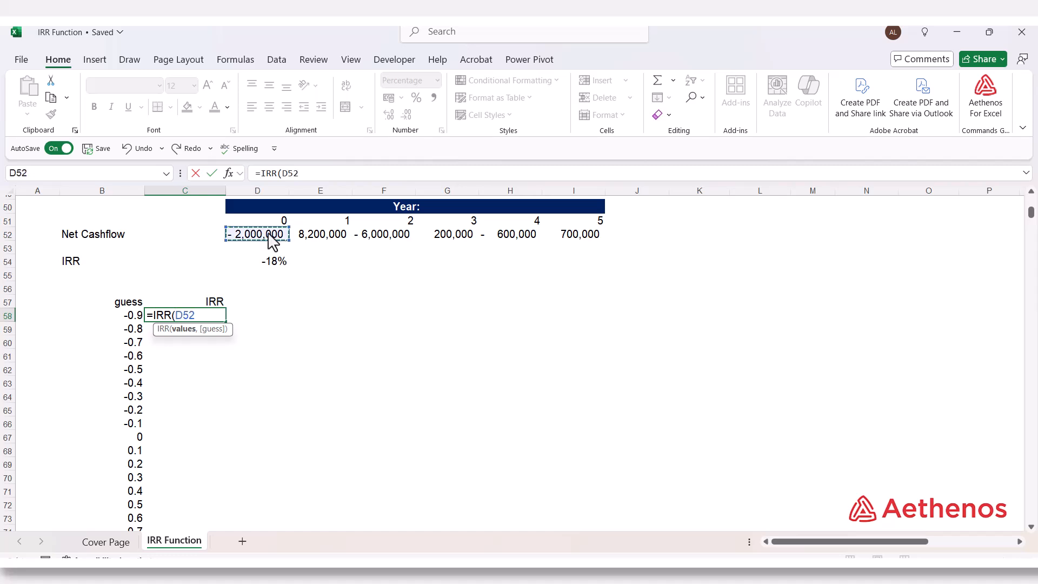
{"action": "left_click_drag", "start_coordinate": [273, 242], "coordinate": [557, 245]}
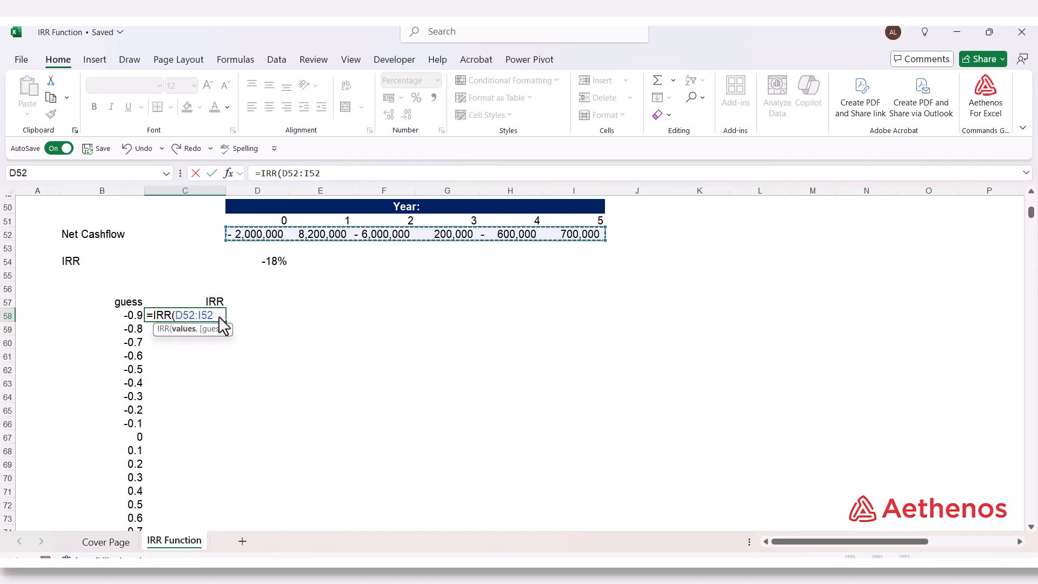
Complete C58 as =IRR($D$52:$I$52,B58) with an absolute cashflow range, and fill the formula down to C76
{"action": "left_click_drag", "start_coordinate": [193, 315], "coordinate": [219, 321]}
{"action": "key", "text": "F4"}
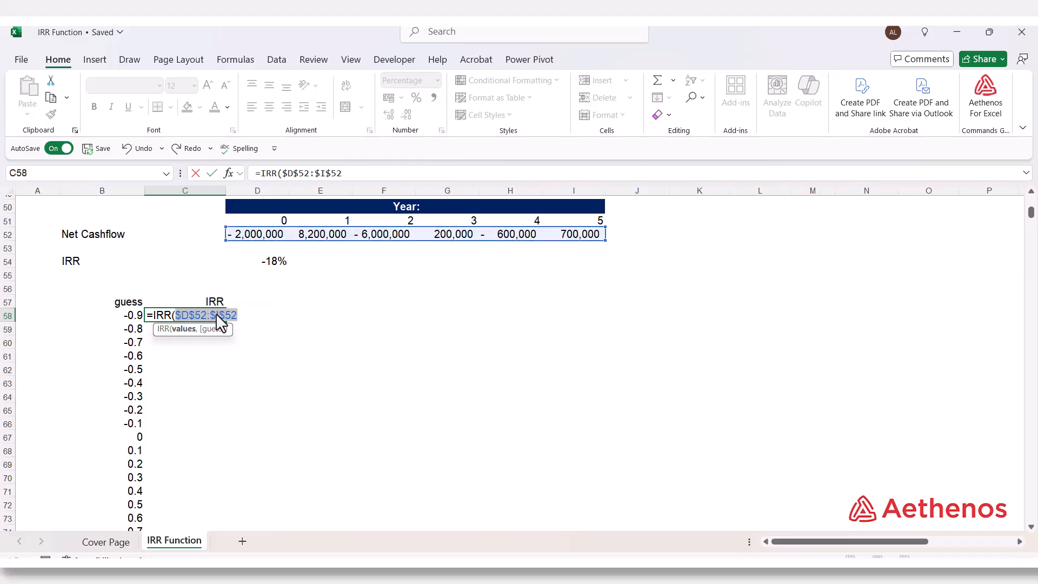
{"action": "left_click", "coordinate": [237, 316]}
{"action": "type", "text": ","}
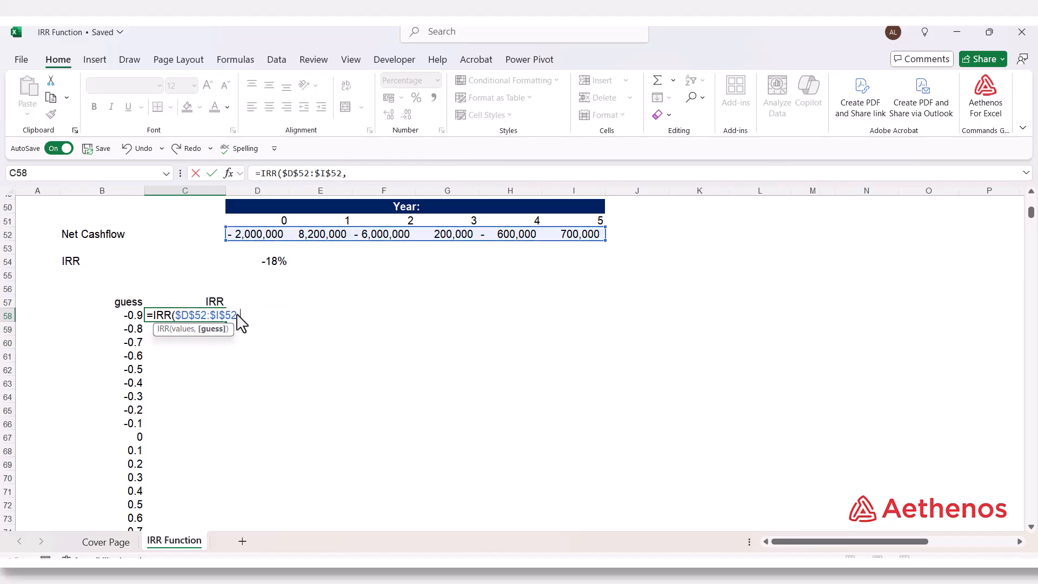
{"action": "left_click", "coordinate": [120, 317]}
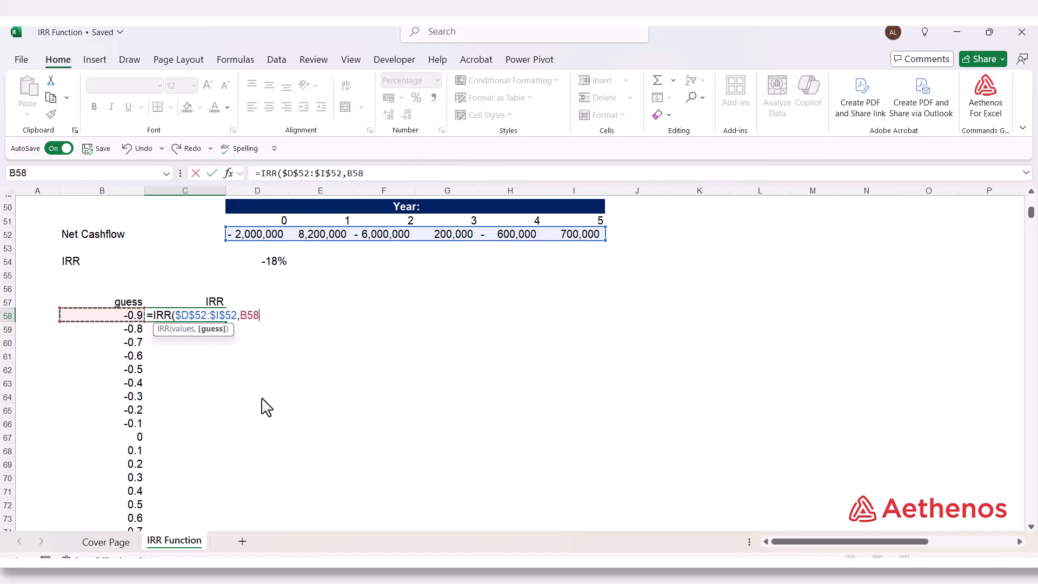
{"action": "type", "text": ")"}
{"action": "key", "text": "ctrl+Return"}
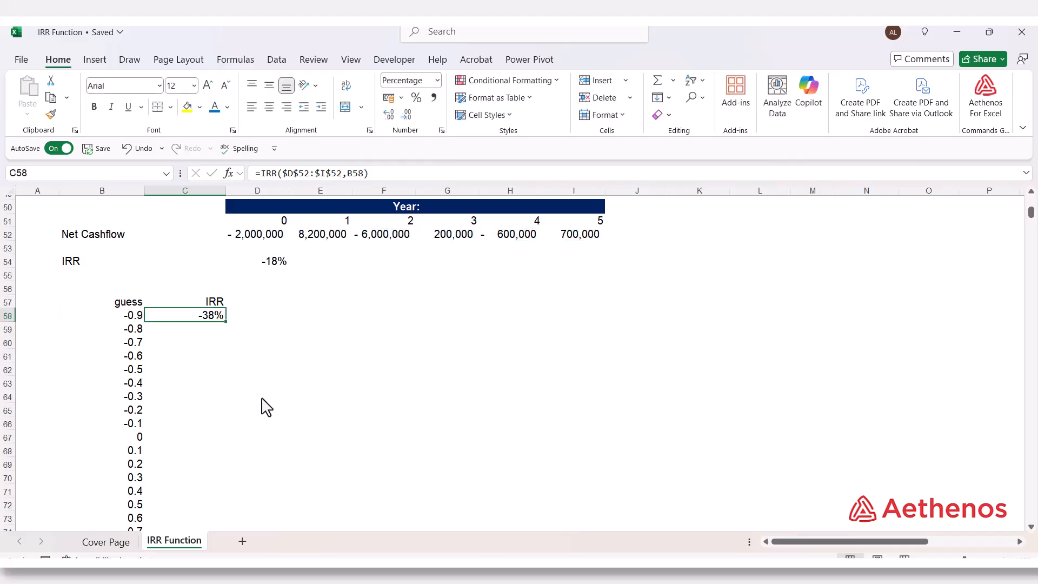
{"action": "double_click", "coordinate": [225, 322]}
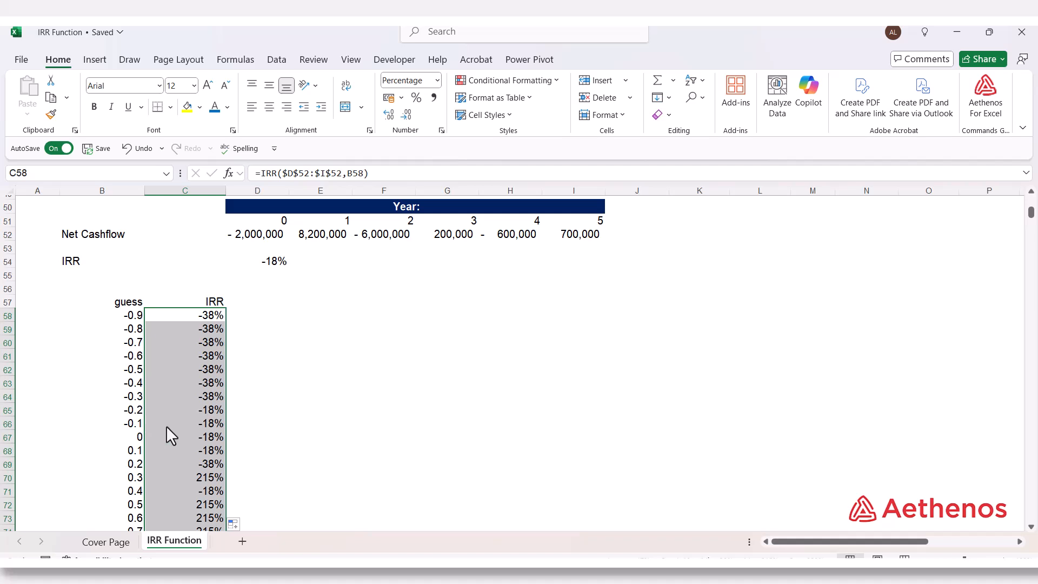
Compare the IRR results for the different guesses, including 0.1, 0.3 and 0.5, with the no-guess formula in D54
{"action": "scroll", "coordinate": [169, 423], "scroll_direction": "down", "scroll_amount": 2}
{"action": "left_click", "coordinate": [201, 330]}
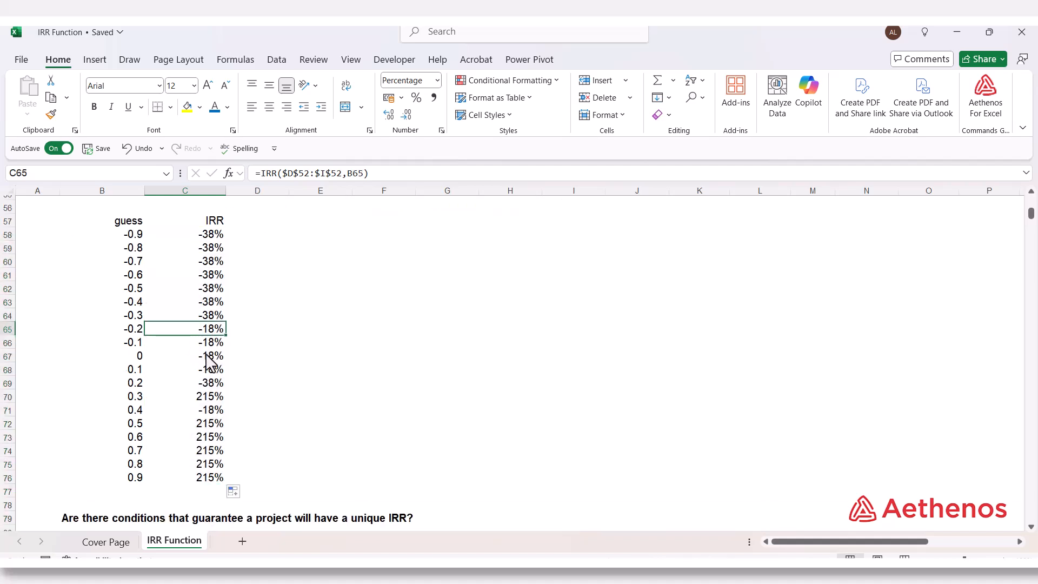
{"action": "left_click", "coordinate": [138, 373]}
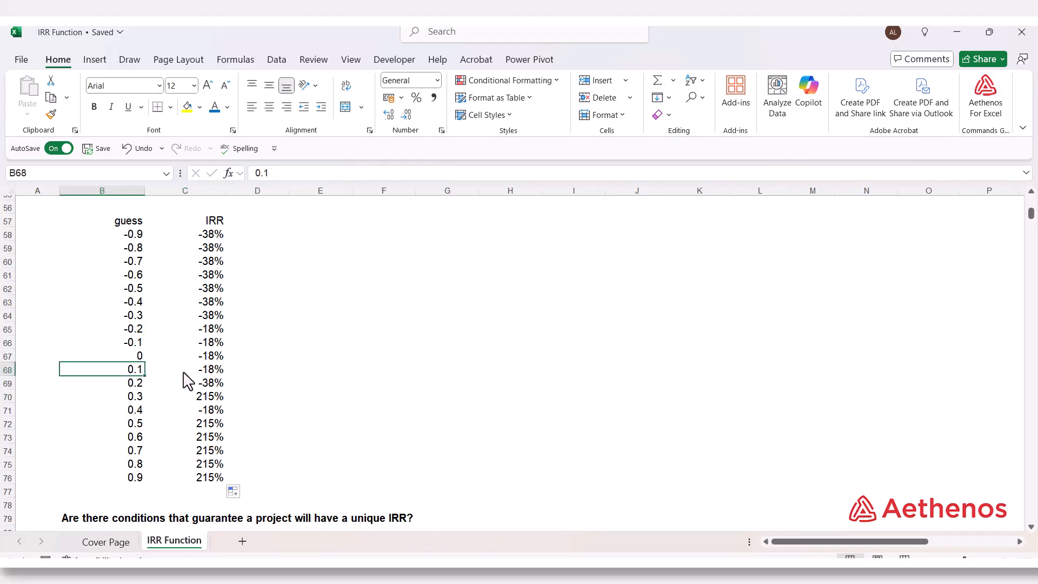
{"action": "left_click", "coordinate": [209, 373]}
{"action": "scroll", "coordinate": [365, 422], "scroll_direction": "up", "scroll_amount": 3}
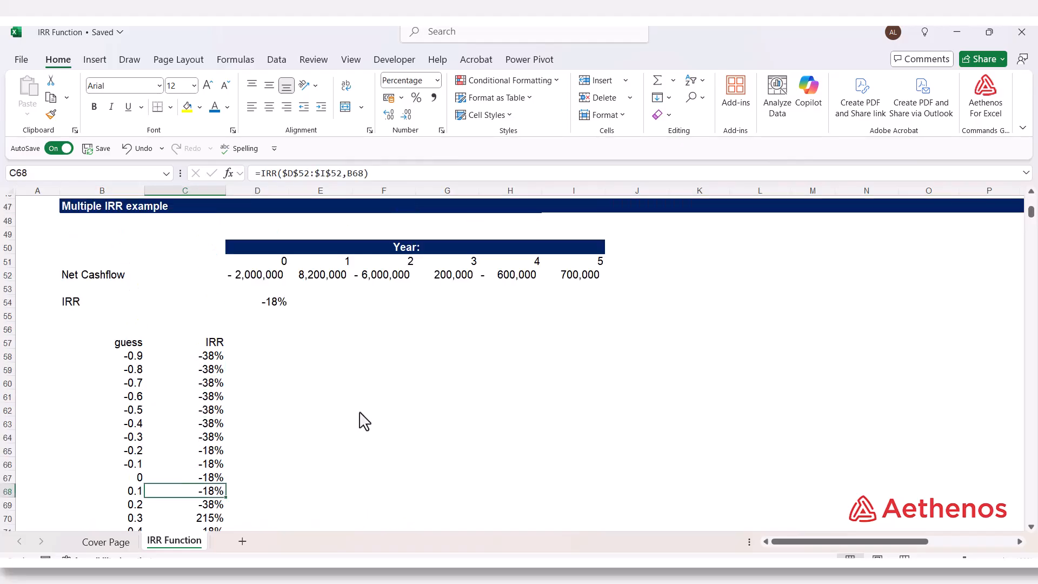
{"action": "left_click", "coordinate": [268, 304]}
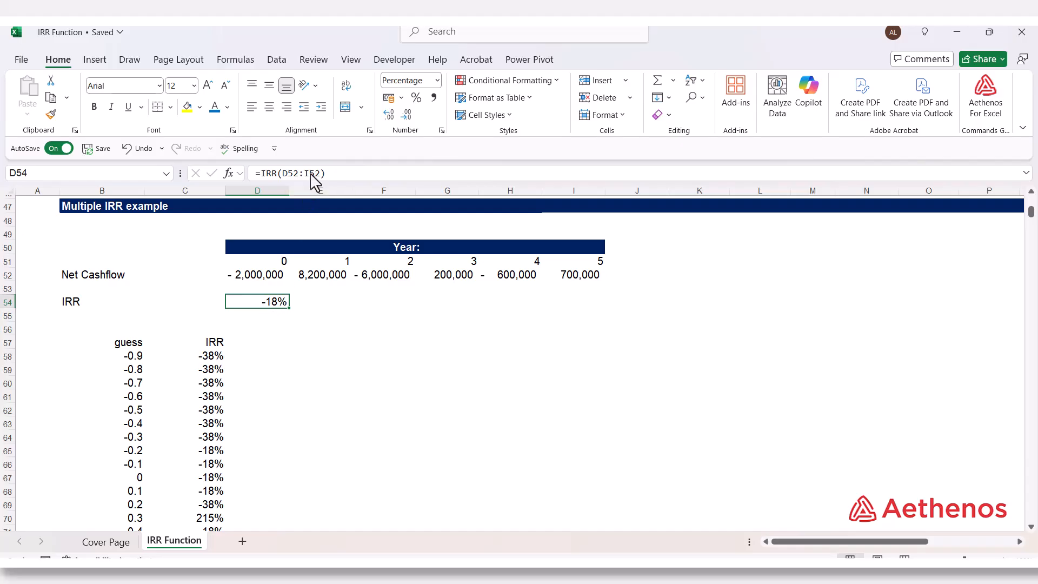
{"action": "scroll", "coordinate": [352, 352], "scroll_direction": "down", "scroll_amount": 4}
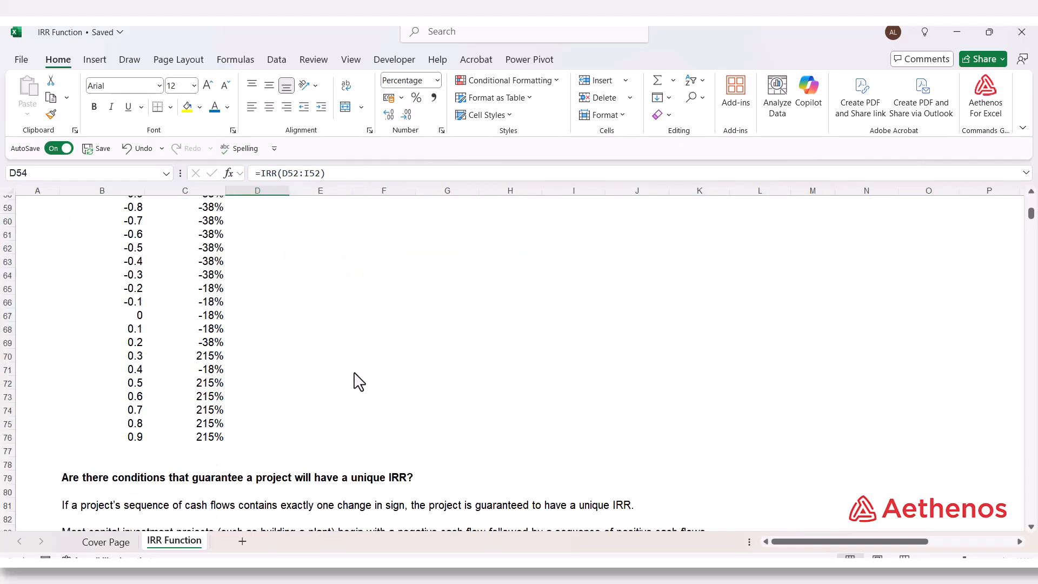
{"action": "left_click", "coordinate": [210, 357]}
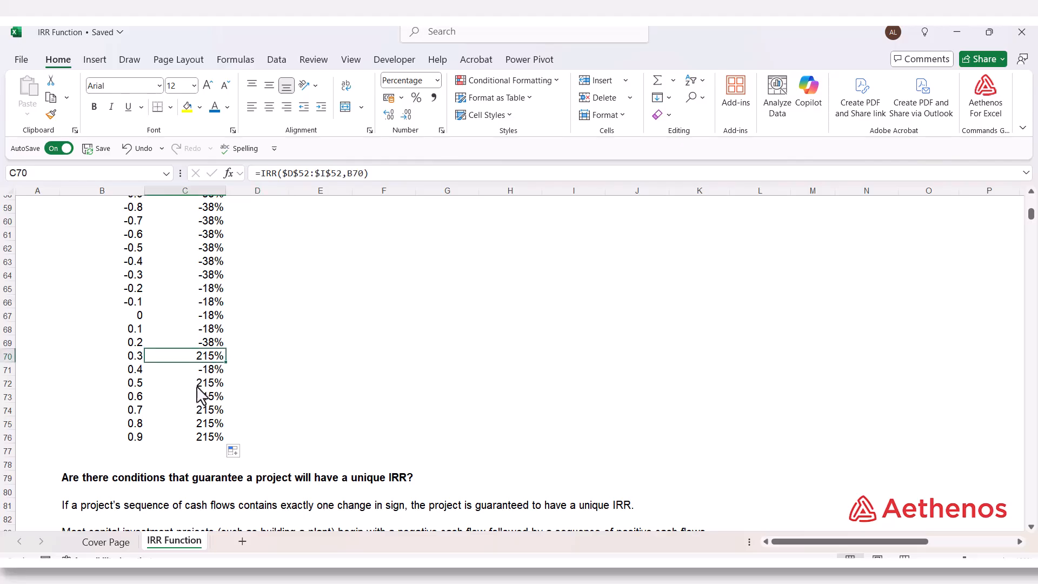
{"action": "left_click", "coordinate": [195, 384]}
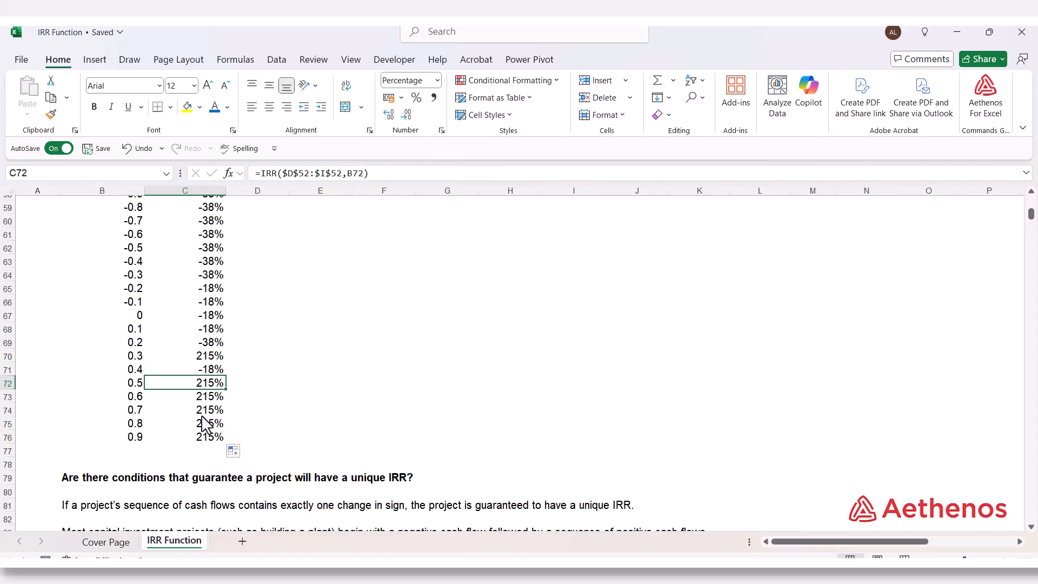
{"action": "scroll", "coordinate": [303, 420], "scroll_direction": "up", "scroll_amount": 4}
{"action": "left_click", "coordinate": [295, 346]}
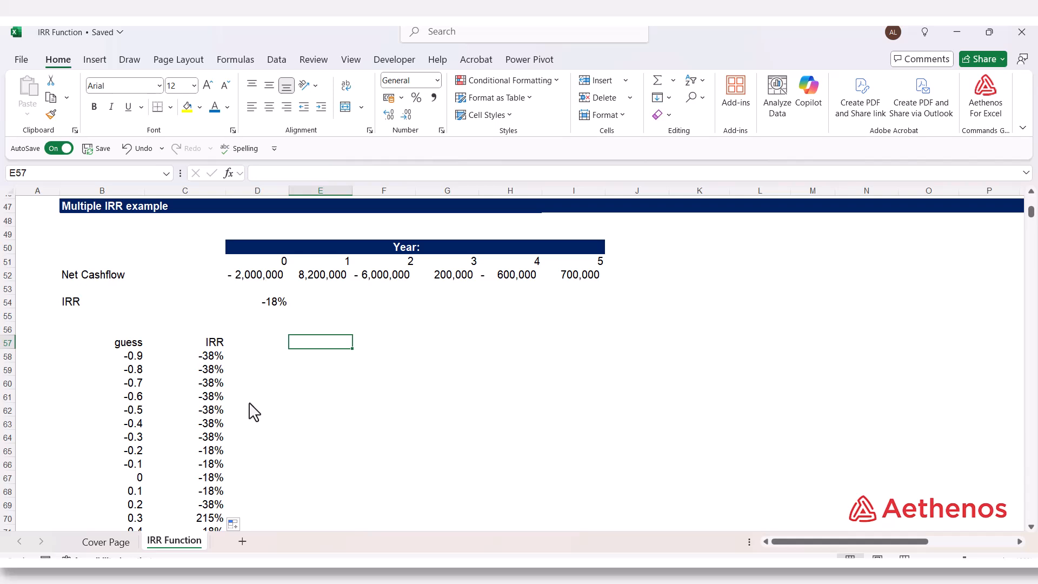
{"action": "left_click", "coordinate": [308, 380]}
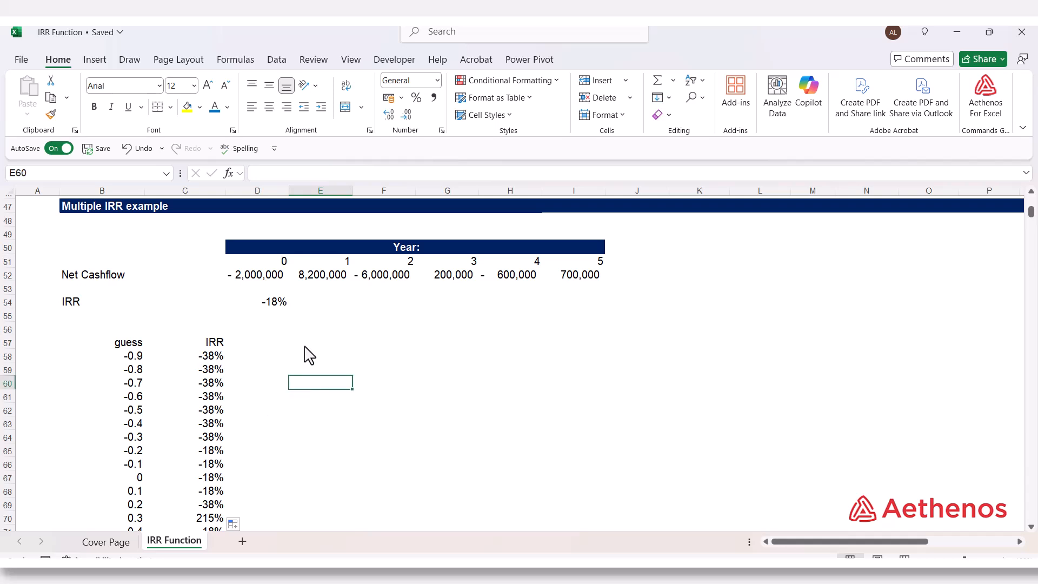
{"action": "left_click", "coordinate": [307, 330]}
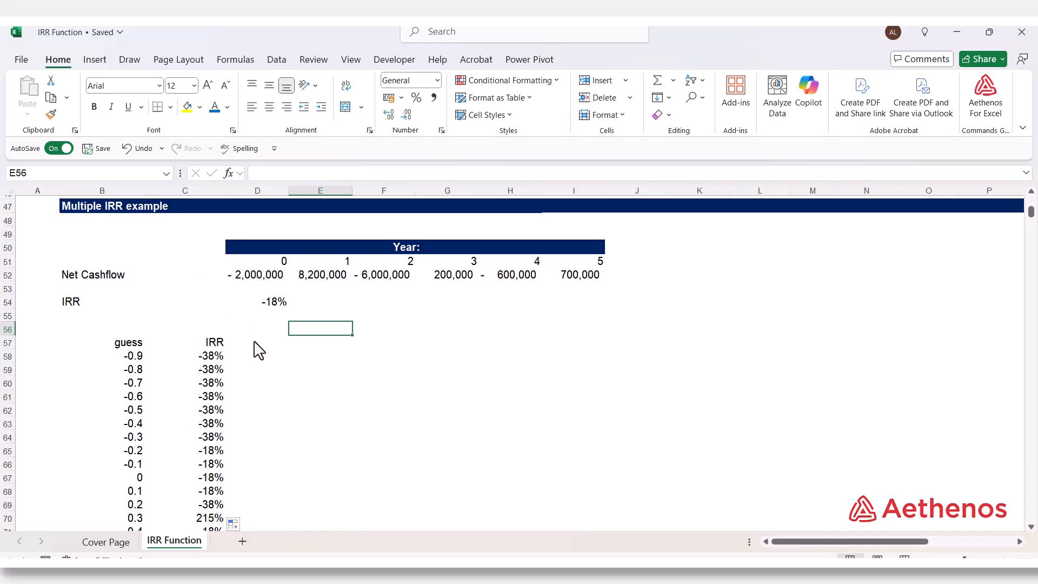
Read the conditions that guarantee a unique IRR and examine the two cash flow sign sequences in rows 86 and 88
{"action": "scroll", "coordinate": [254, 331], "scroll_direction": "down", "scroll_amount": 1}
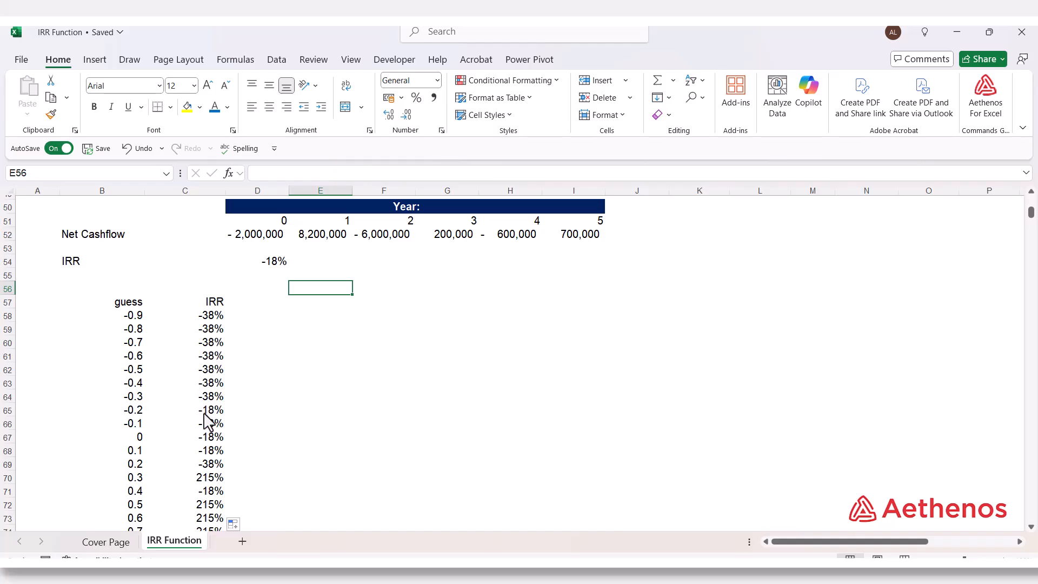
{"action": "scroll", "coordinate": [240, 359], "scroll_direction": "down", "scroll_amount": 1}
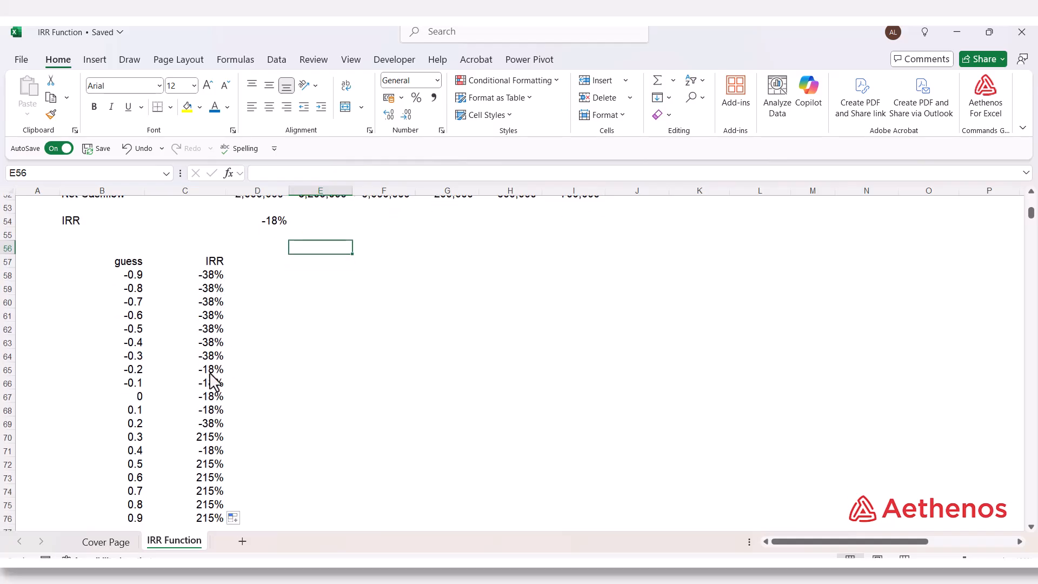
{"action": "scroll", "coordinate": [303, 389], "scroll_direction": "down", "scroll_amount": 4}
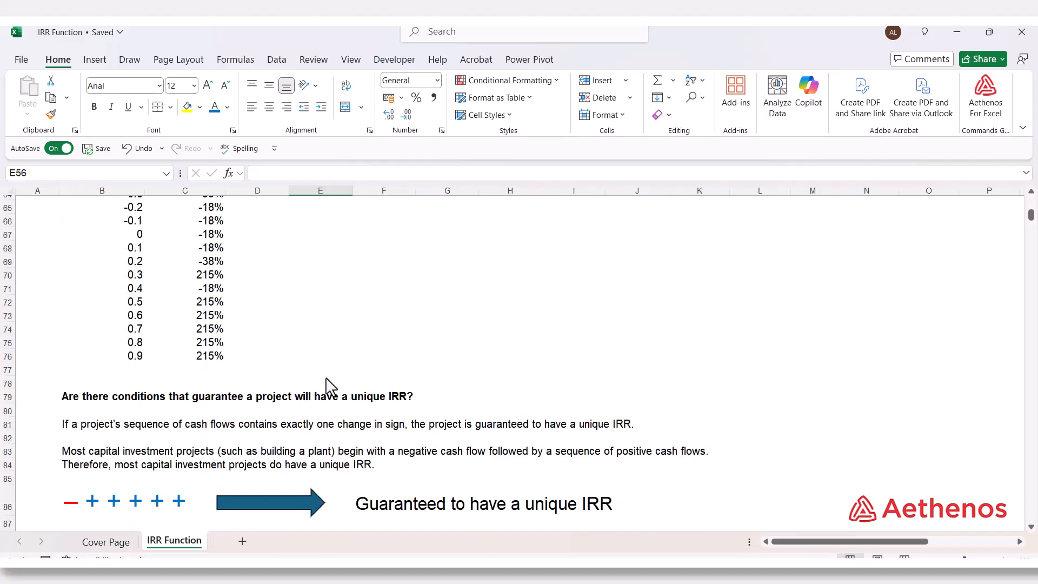
{"action": "scroll", "coordinate": [335, 351], "scroll_direction": "down", "scroll_amount": 2}
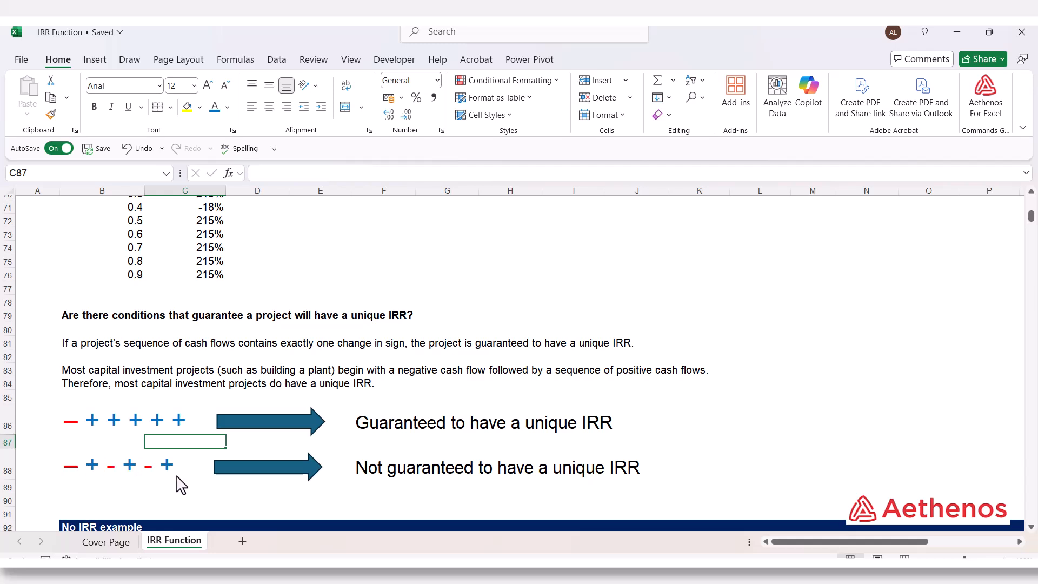
{"action": "left_click", "coordinate": [197, 489]}
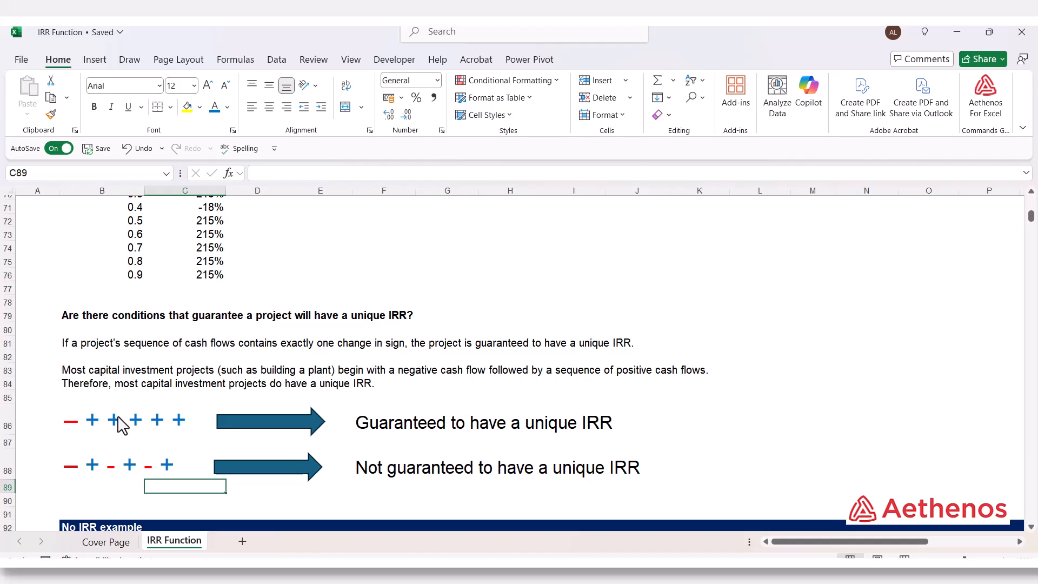
{"action": "left_click", "coordinate": [428, 432]}
{"action": "left_click", "coordinate": [638, 433]}
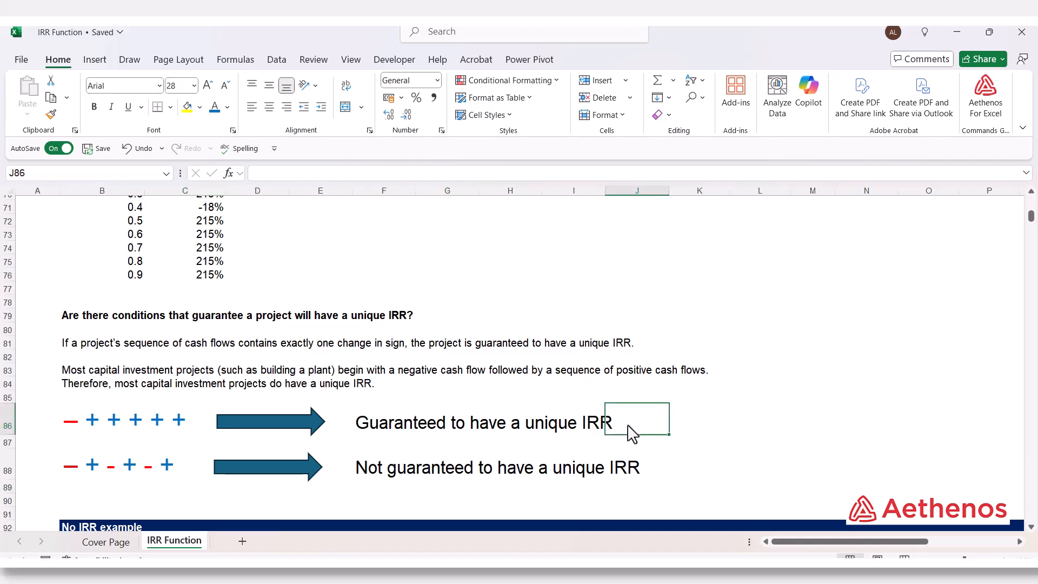
Calculate the No IRR example's IRR in D99 with =IRR(D97:I97), leaving out the guess argument
{"action": "scroll", "coordinate": [375, 418], "scroll_direction": "down", "scroll_amount": 6}
{"action": "scroll", "coordinate": [374, 418], "scroll_direction": "up", "scroll_amount": 1}
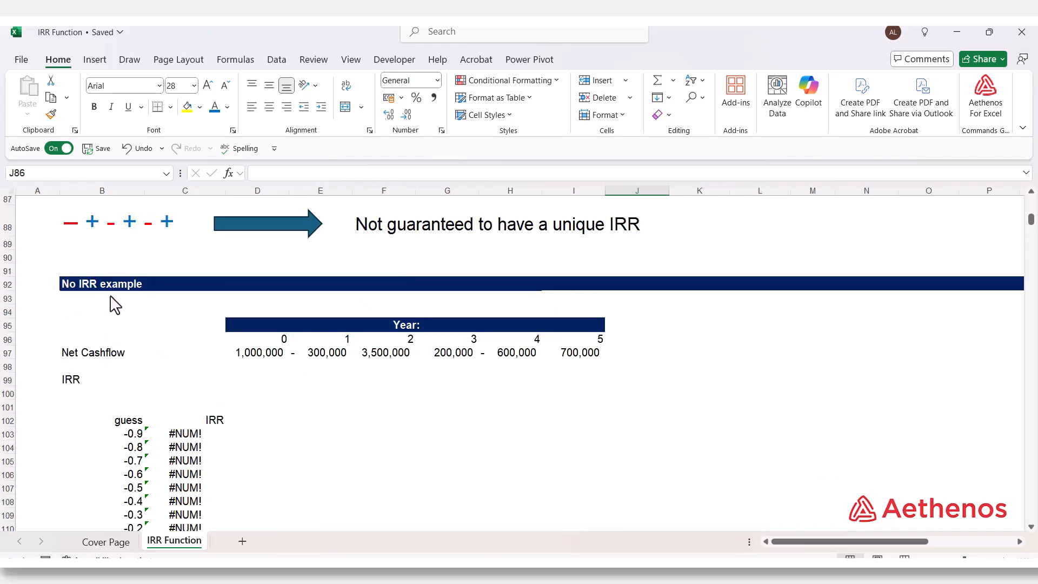
{"action": "left_click", "coordinate": [249, 382]}
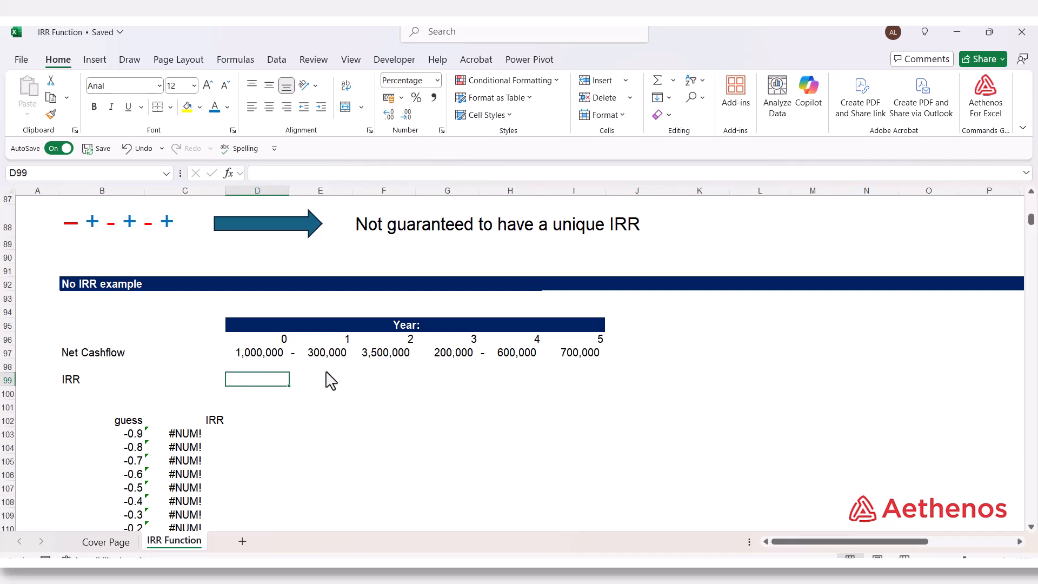
{"action": "type", "text": "="}
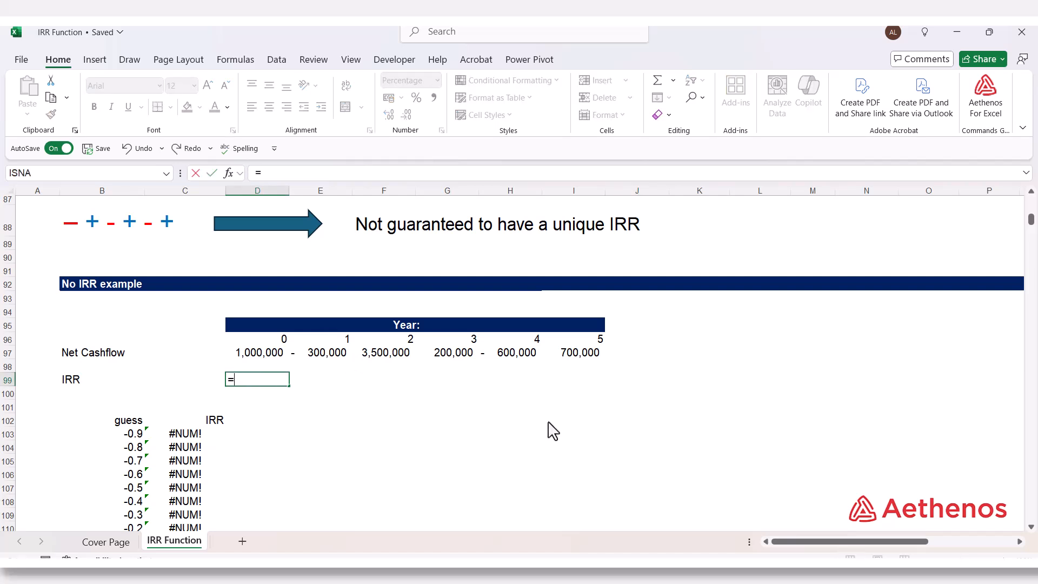
{"action": "type", "text": "irr"}
{"action": "key", "text": "Tab"}
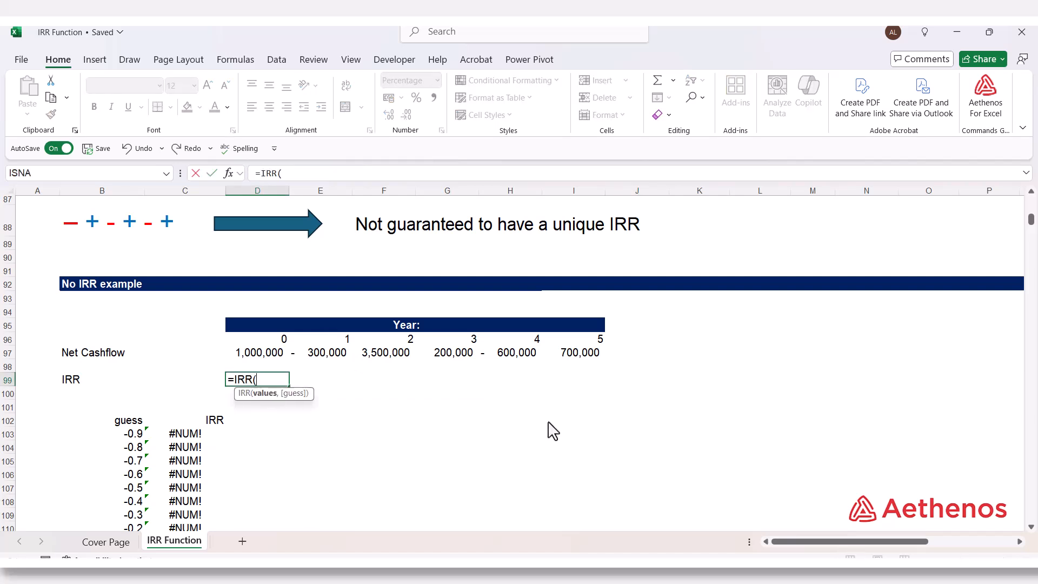
{"action": "left_click_drag", "start_coordinate": [267, 357], "coordinate": [560, 366]}
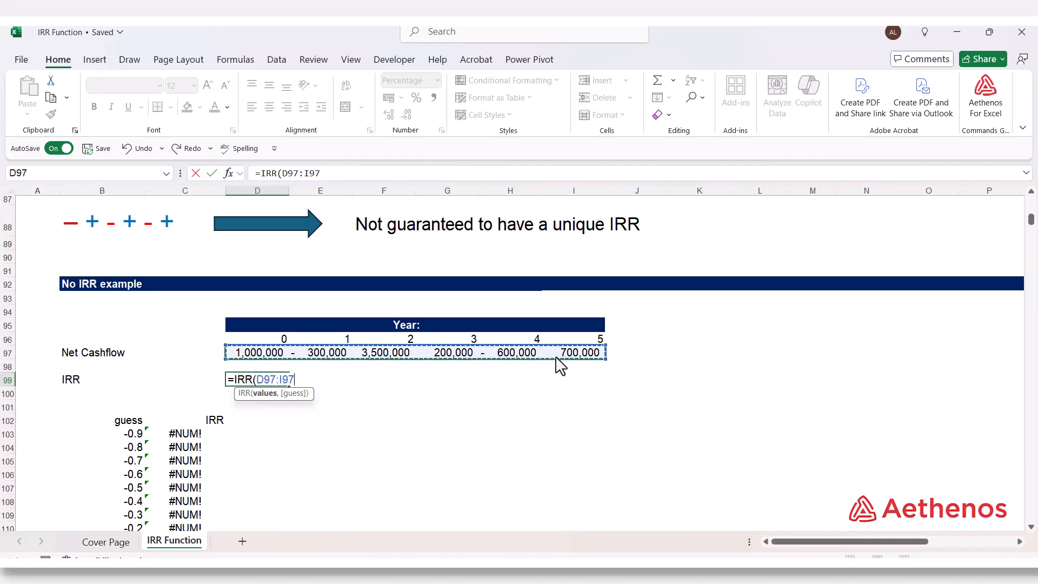
{"action": "type", "text": ")"}
{"action": "key", "text": "Return"}
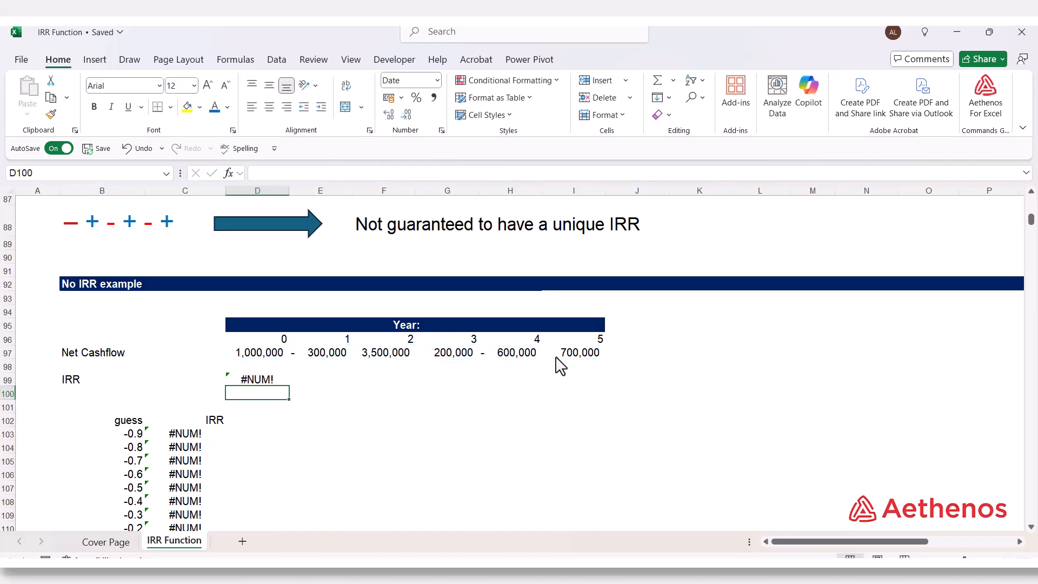
{"action": "left_click", "coordinate": [271, 381]}
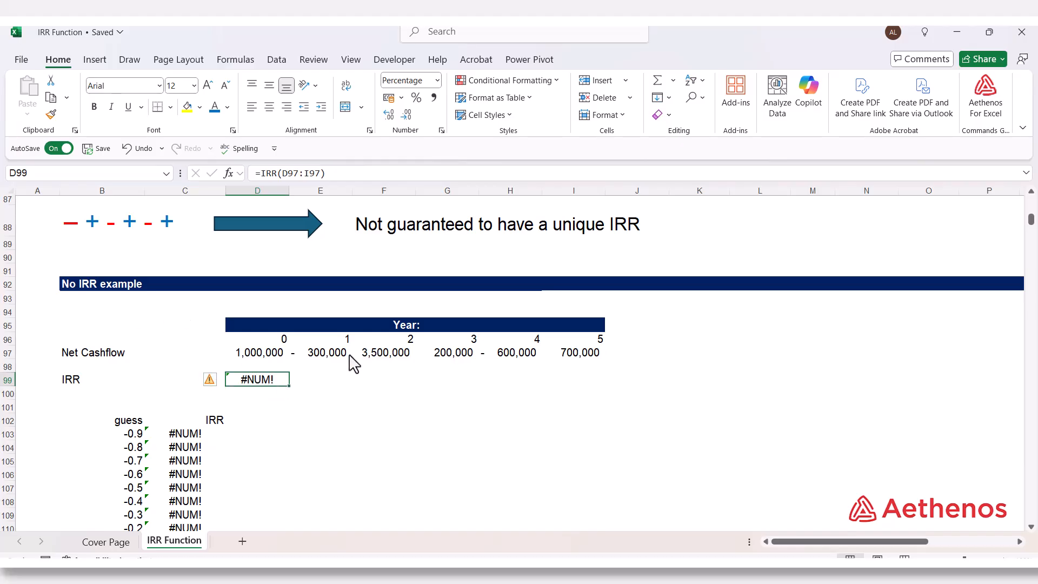
Check the guess-based formula =IRR($D$97:$I$97,B103) in C103 and fill it down to C121
{"action": "scroll", "coordinate": [429, 399], "scroll_direction": "down", "scroll_amount": 2}
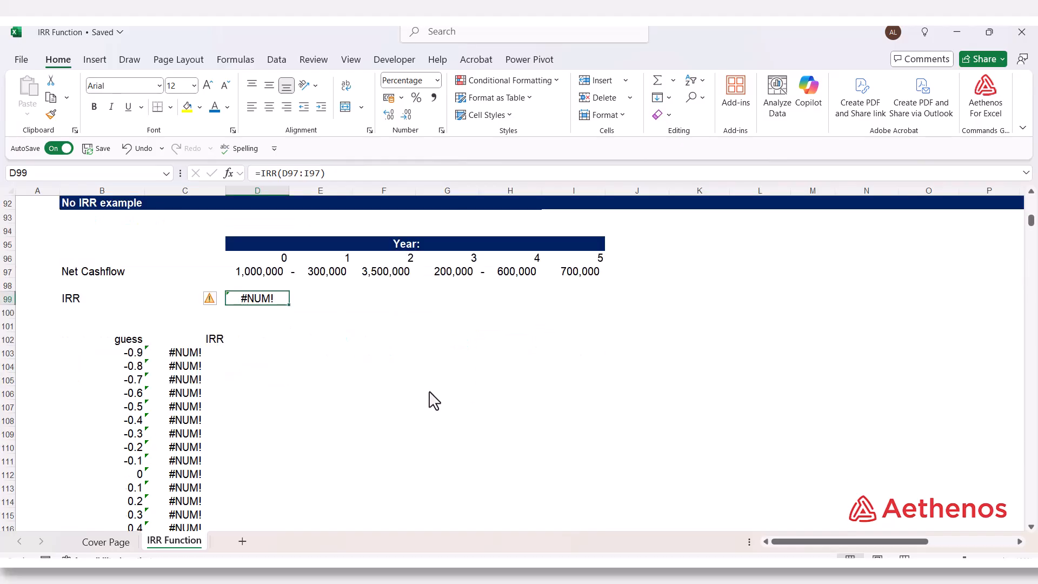
{"action": "scroll", "coordinate": [429, 399], "scroll_direction": "down", "scroll_amount": 2}
{"action": "left_click", "coordinate": [130, 275]}
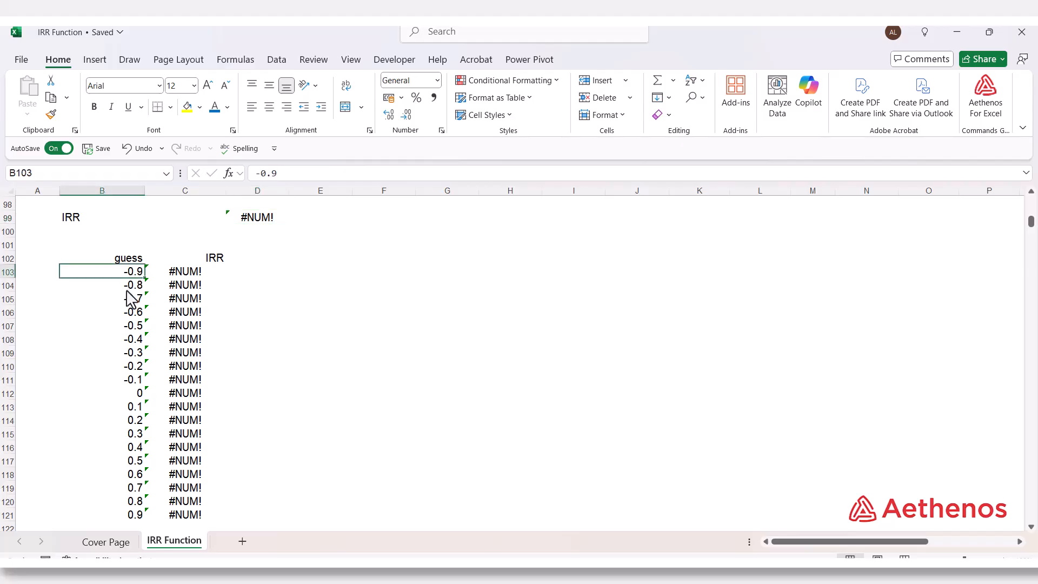
{"action": "double_click", "coordinate": [183, 272]}
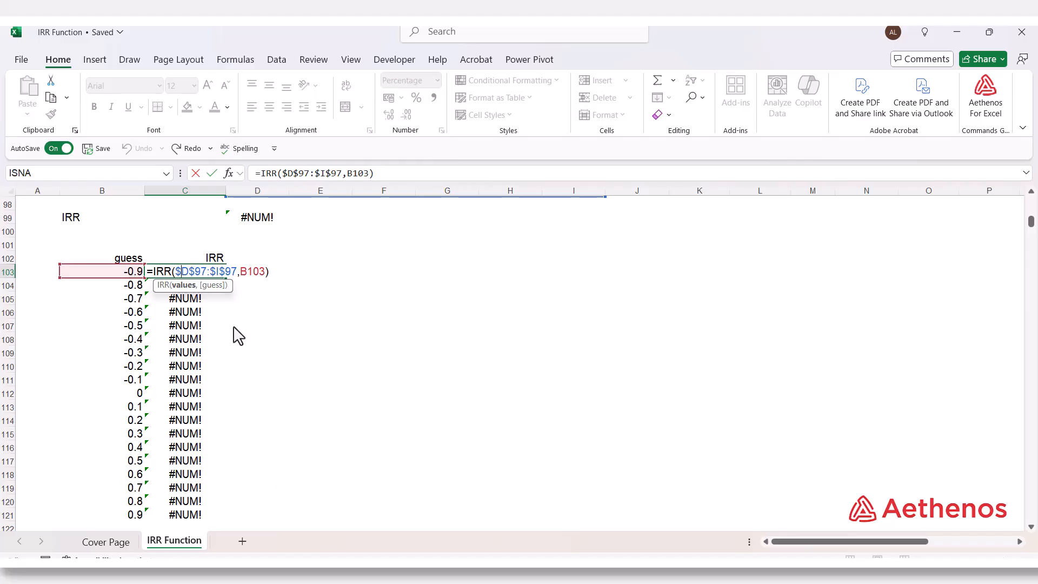
{"action": "key", "text": "ctrl+Return"}
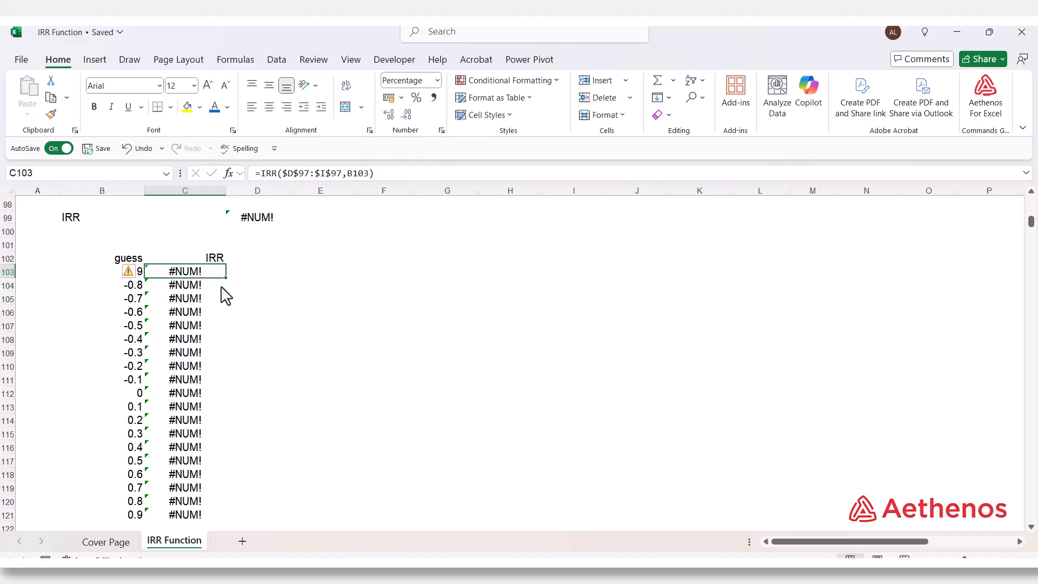
{"action": "double_click", "coordinate": [226, 277]}
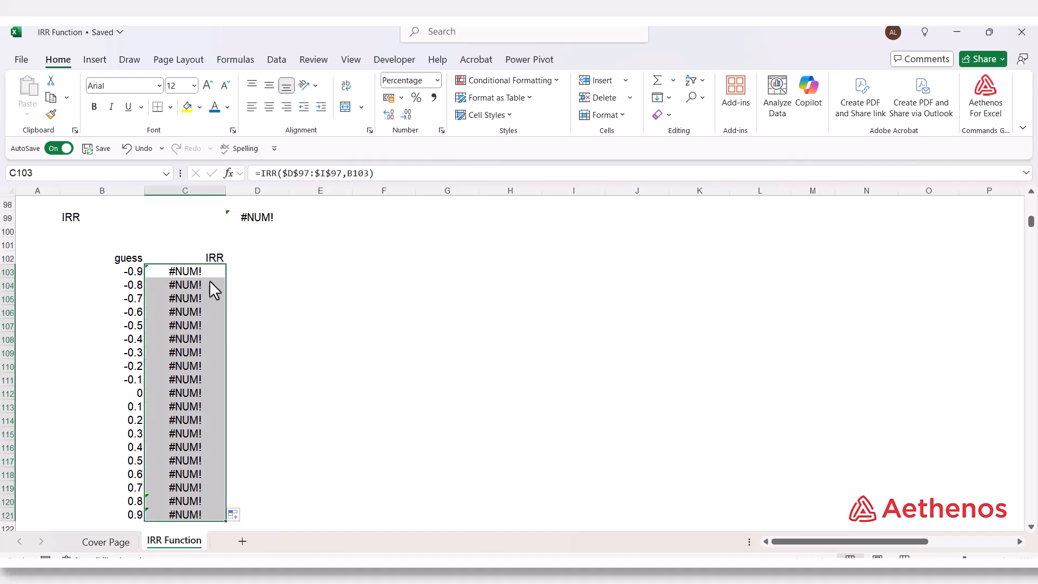
Examine the IRR results in C103:C121 across the negative and positive guesses, and compare them with the no-guess formula in D99
{"action": "left_click", "coordinate": [301, 328]}
{"action": "left_click", "coordinate": [184, 398]}
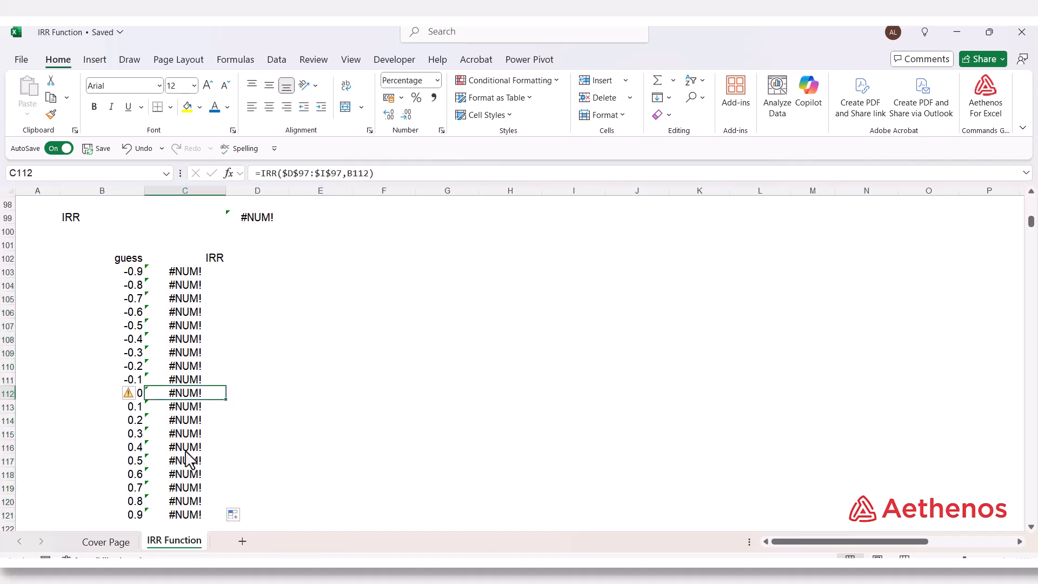
{"action": "left_click", "coordinate": [185, 450]}
{"action": "left_click", "coordinate": [180, 511]}
{"action": "left_click", "coordinate": [177, 460]}
{"action": "left_click", "coordinate": [192, 381]}
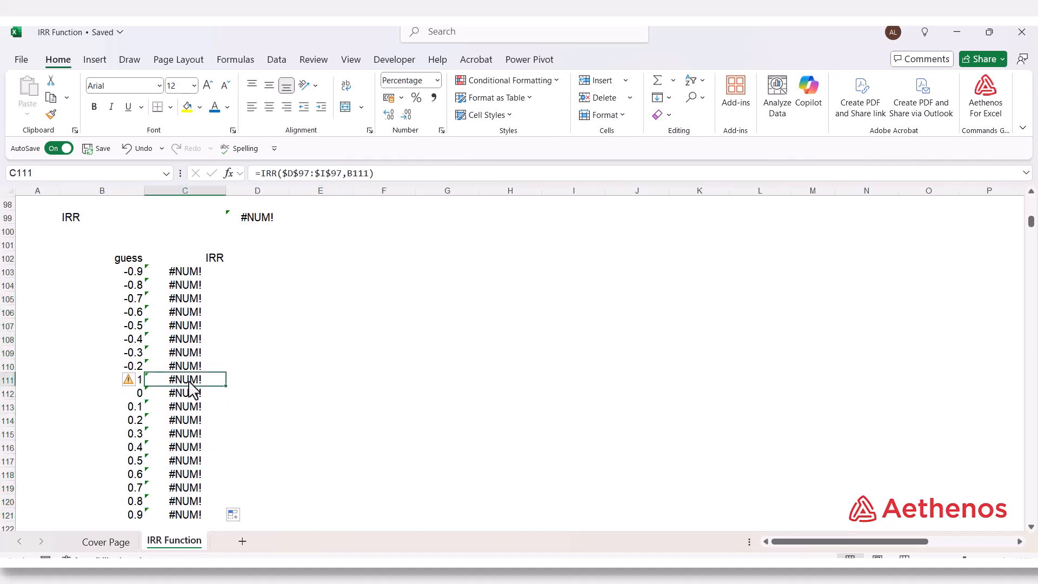
{"action": "left_click", "coordinate": [193, 343]}
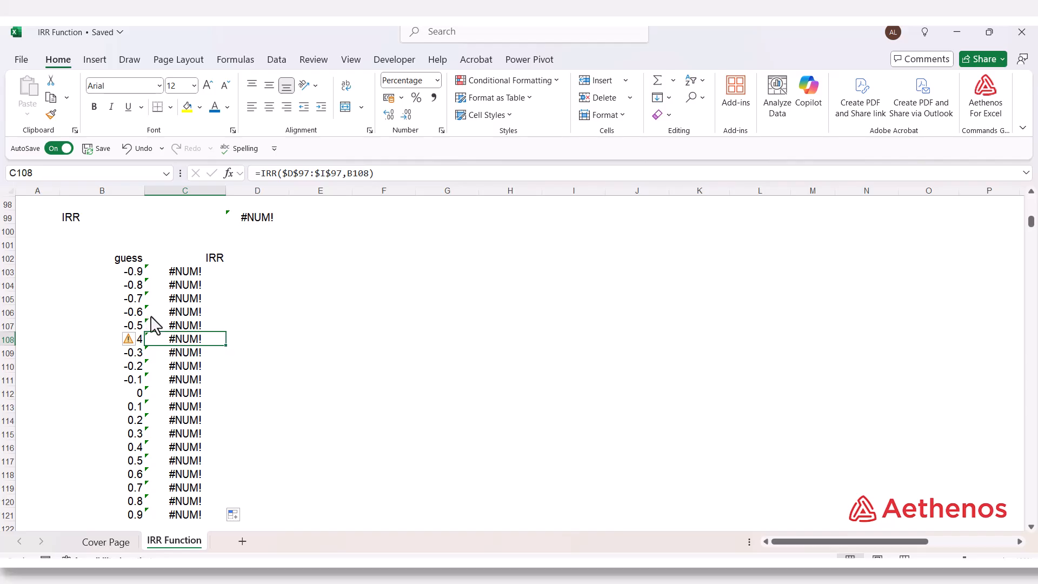
{"action": "scroll", "coordinate": [232, 335], "scroll_direction": "up", "scroll_amount": 3}
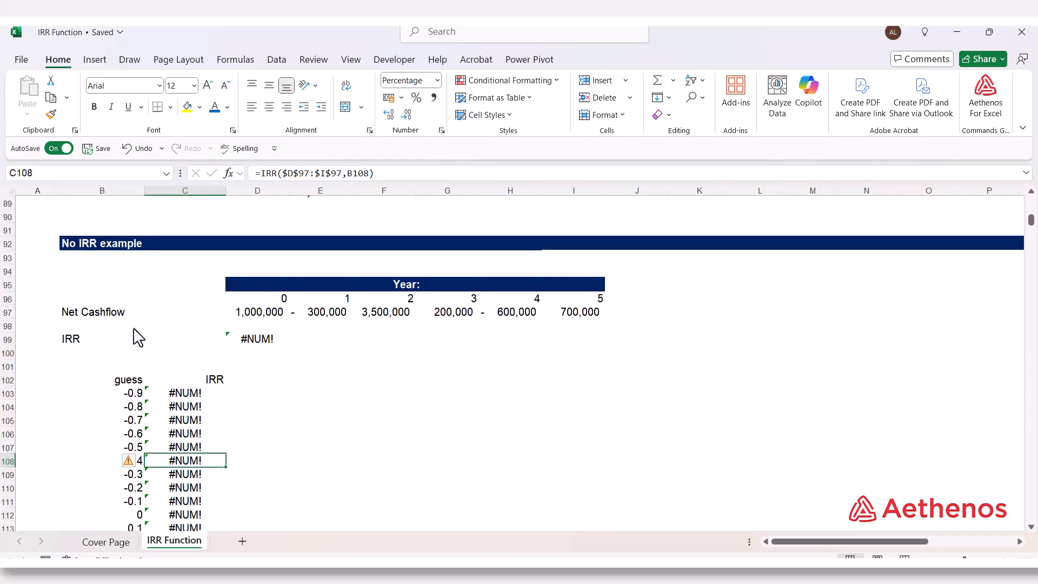
{"action": "left_click", "coordinate": [318, 363]}
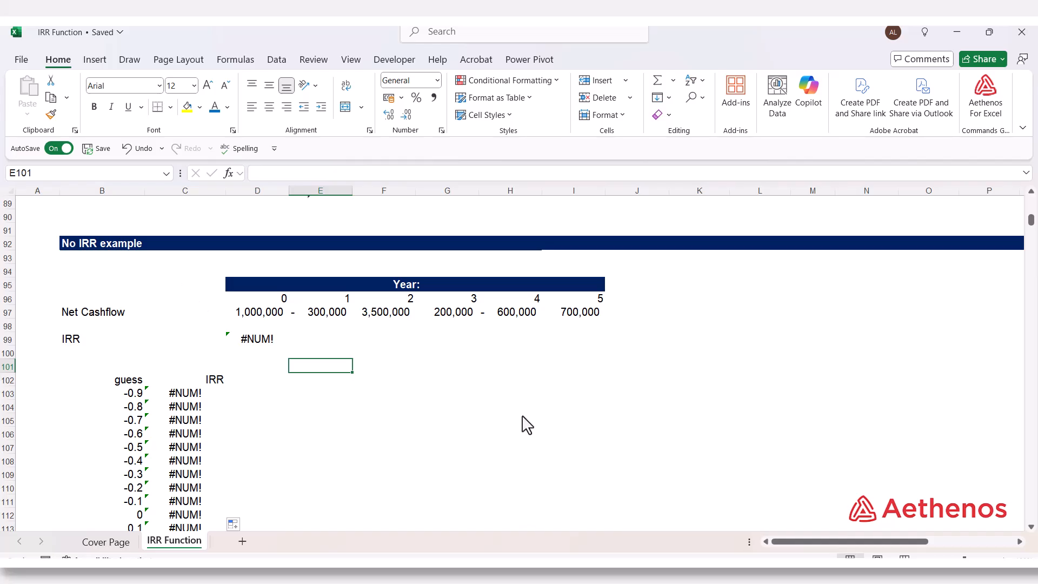
{"action": "left_click", "coordinate": [516, 355]}
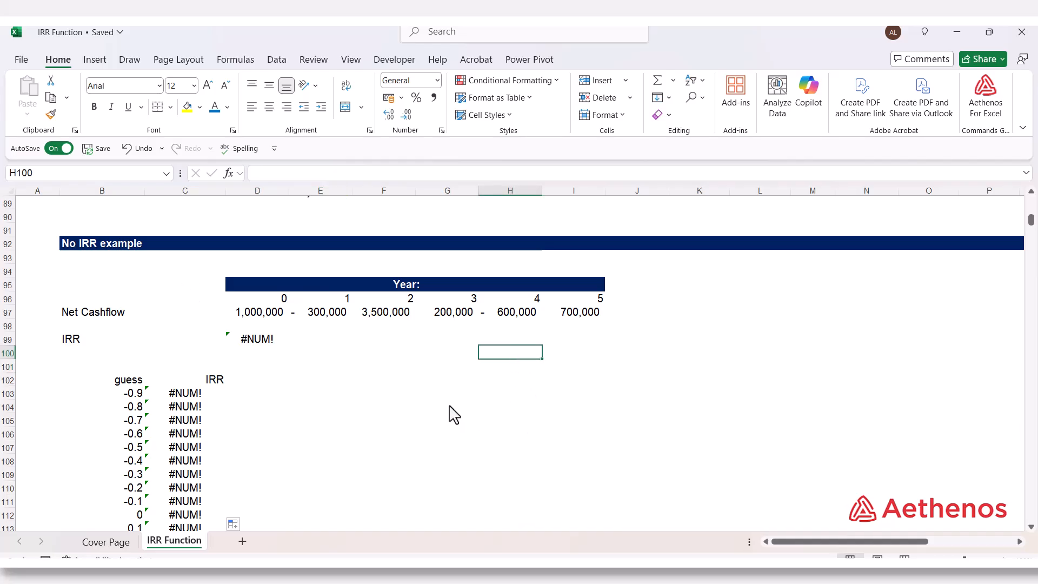